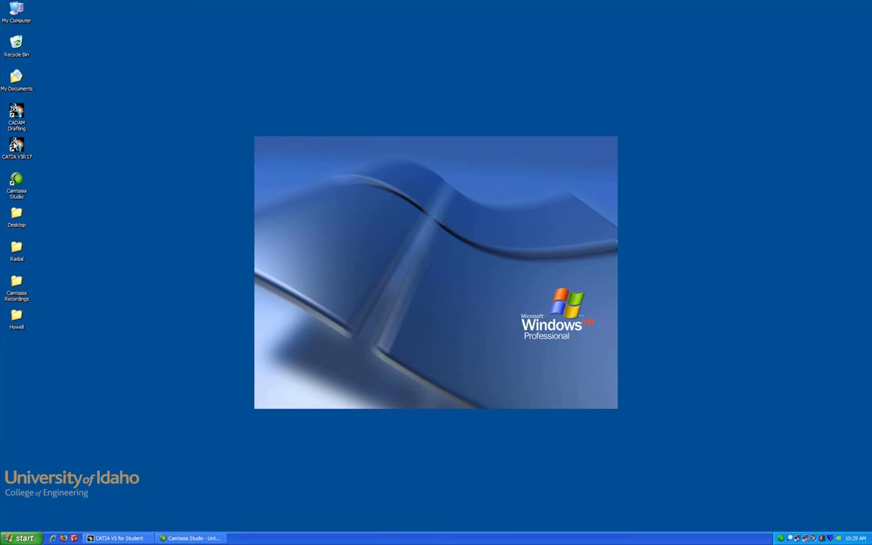
# Open the Windows Start menu to reach the list of installed programs.
pyautogui.press('super')
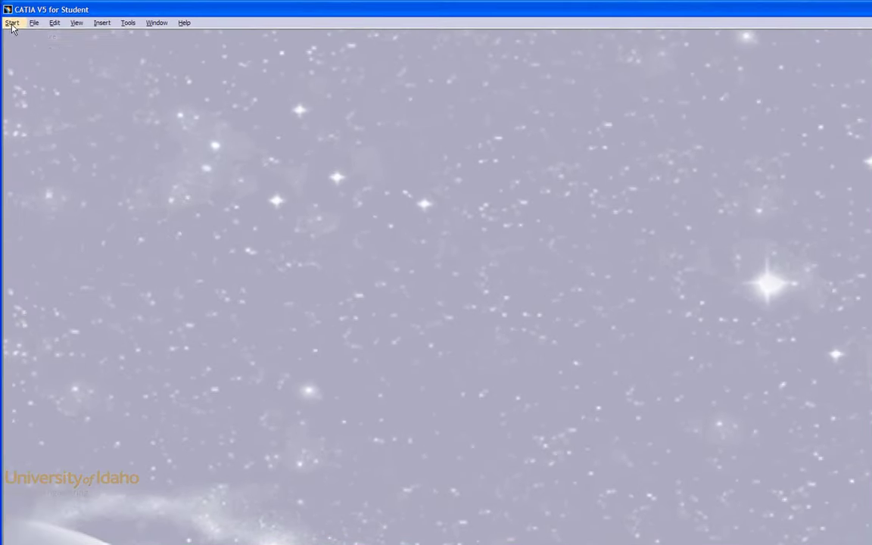
# Launch the Sketcher workbench from Mechanical Design and accept the new part as Part1.
pyautogui.click(12, 23)
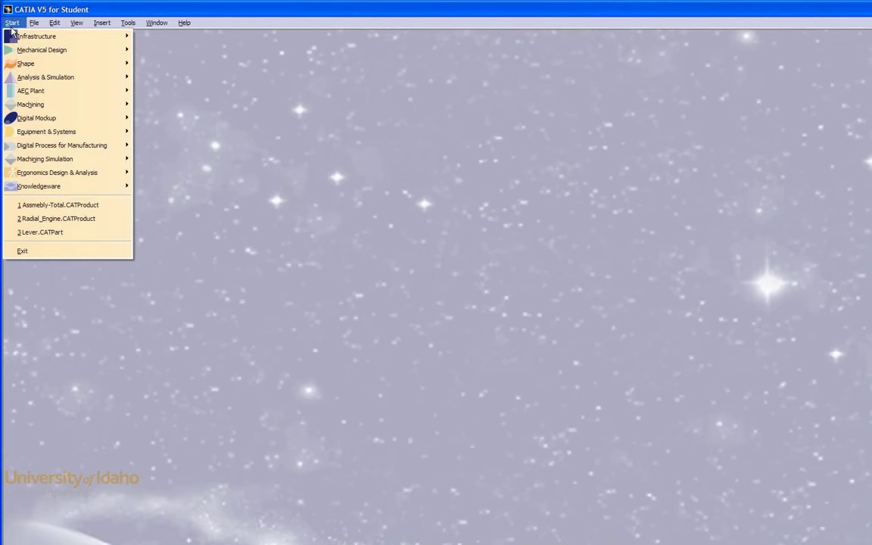
pyautogui.moveTo(50, 51)
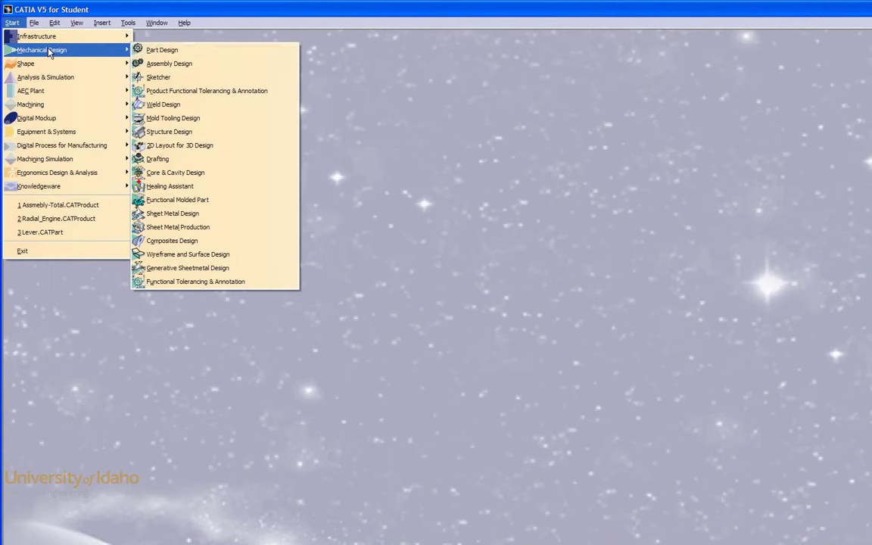
pyautogui.click(164, 77)
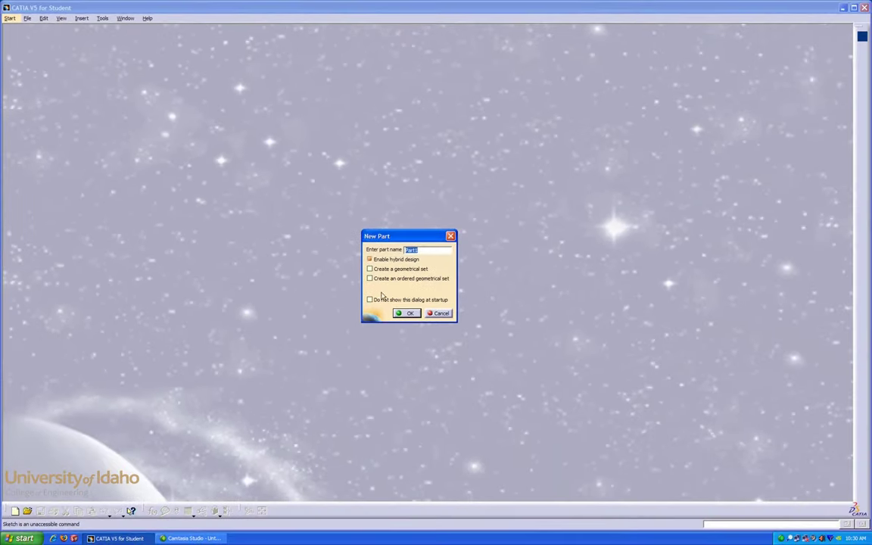
pyautogui.click(407, 314)
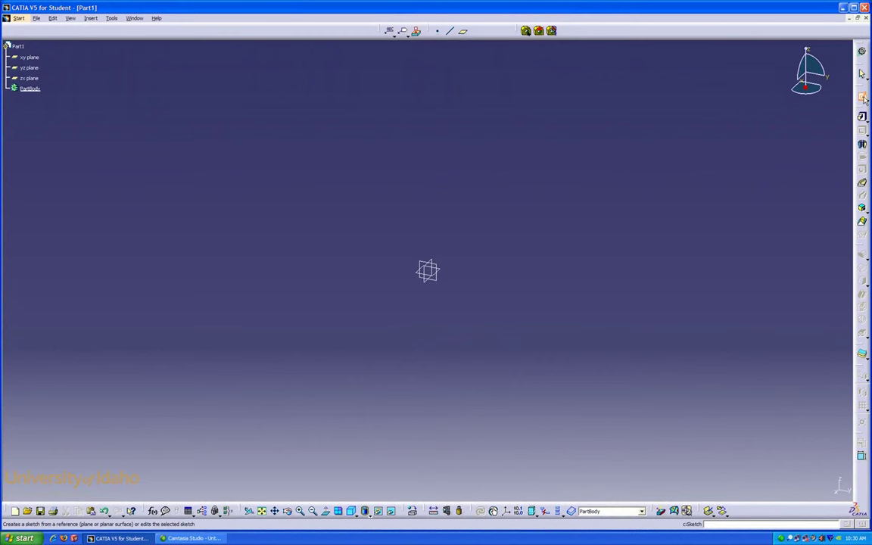
# Create a sketch placed on Part1's yz plane.
pyautogui.click(863, 98)
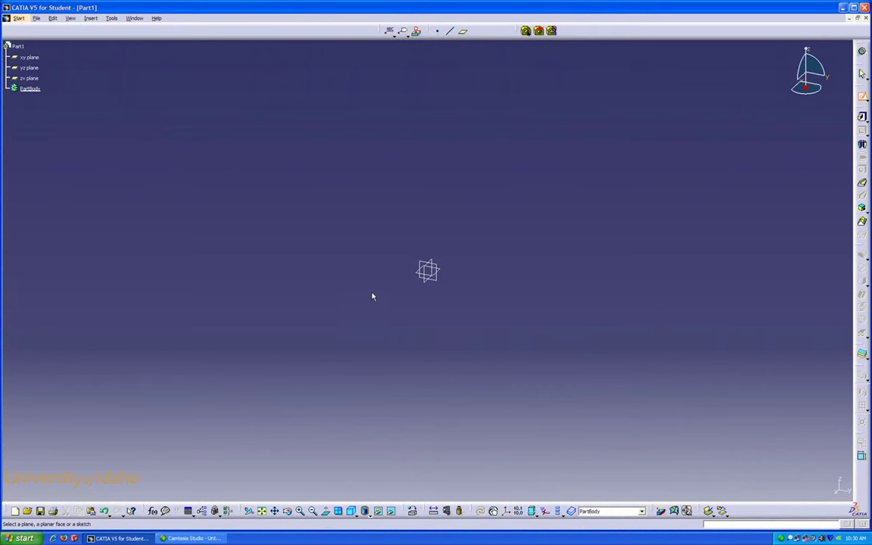
pyautogui.click(424, 265)
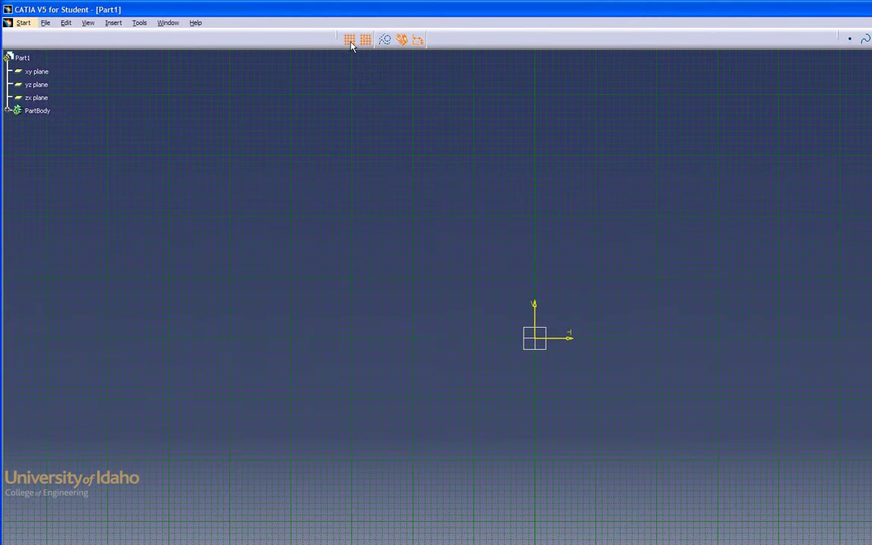
# Disable Snap to Point and re-centre the view on the sketch origin.
pyautogui.click(350, 41)
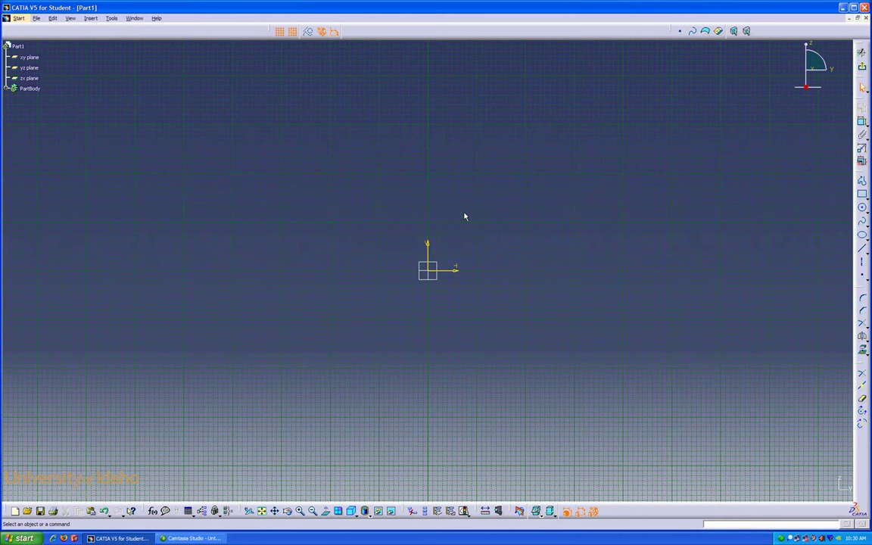
pyautogui.moveTo(465, 217)
pyautogui.mouseDown(button='middle')
pyautogui.moveTo(278, 218)
pyautogui.moveTo(668, 311)
pyautogui.moveTo(437, 186)
pyautogui.moveTo(454, 234)
pyautogui.moveTo(461, 206)
pyautogui.moveTo(463, 214)
pyautogui.mouseUp(button='middle')
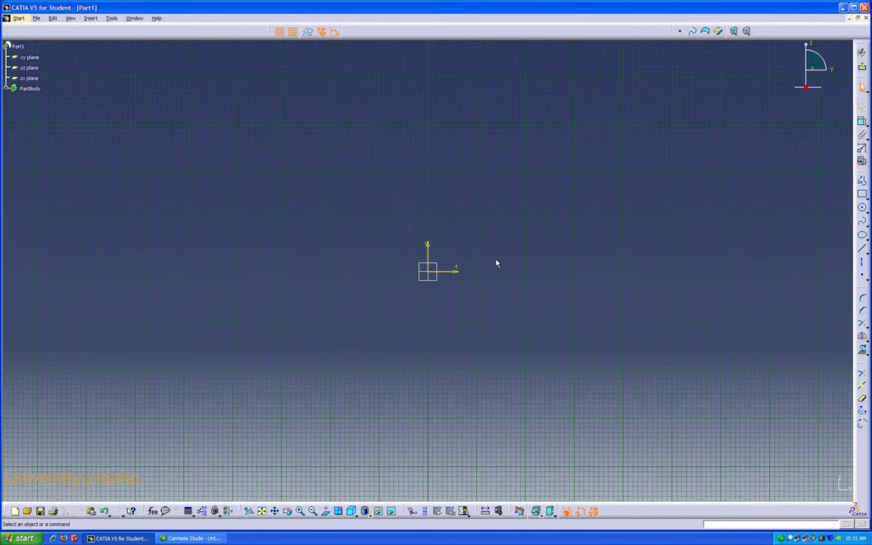
pyautogui.moveTo(496, 264); pyautogui.dragTo(495, 228, button='middle')
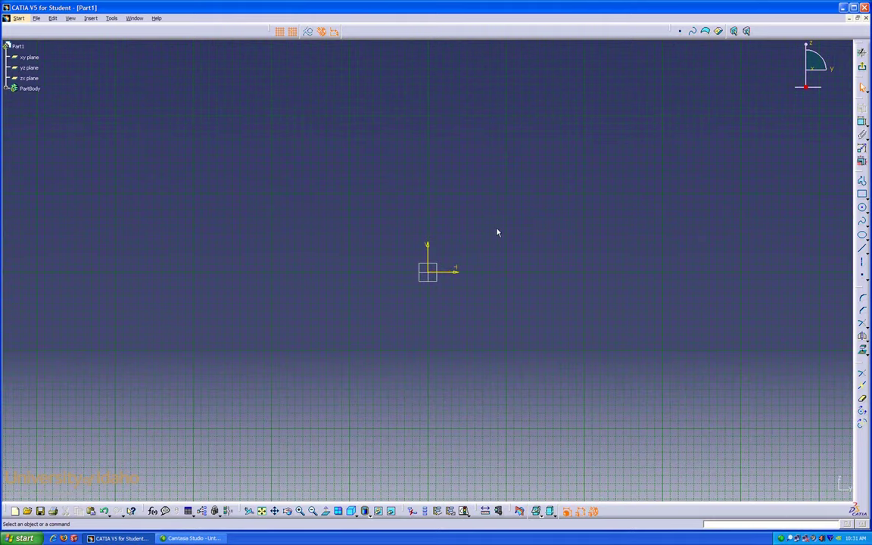
pyautogui.moveTo(603, 240); pyautogui.dragTo(353, 339, button='middle')
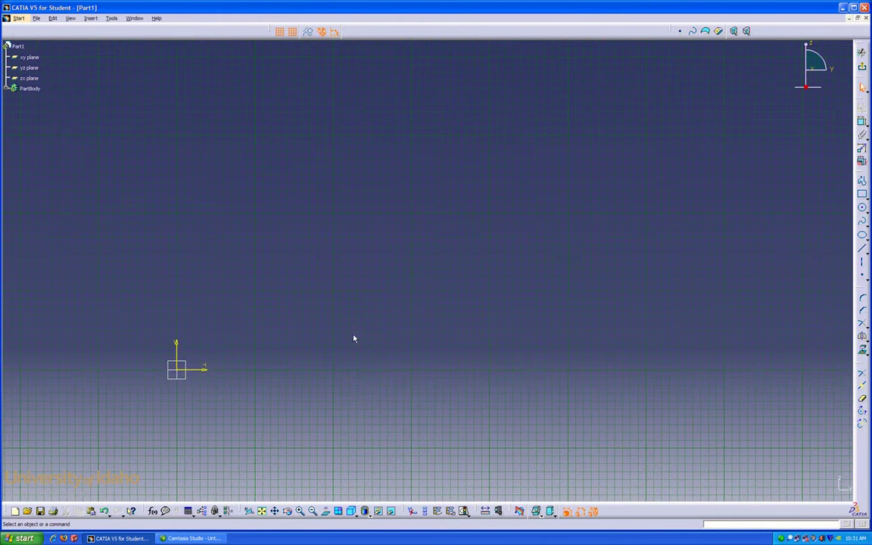
pyautogui.middleClick(182, 373)
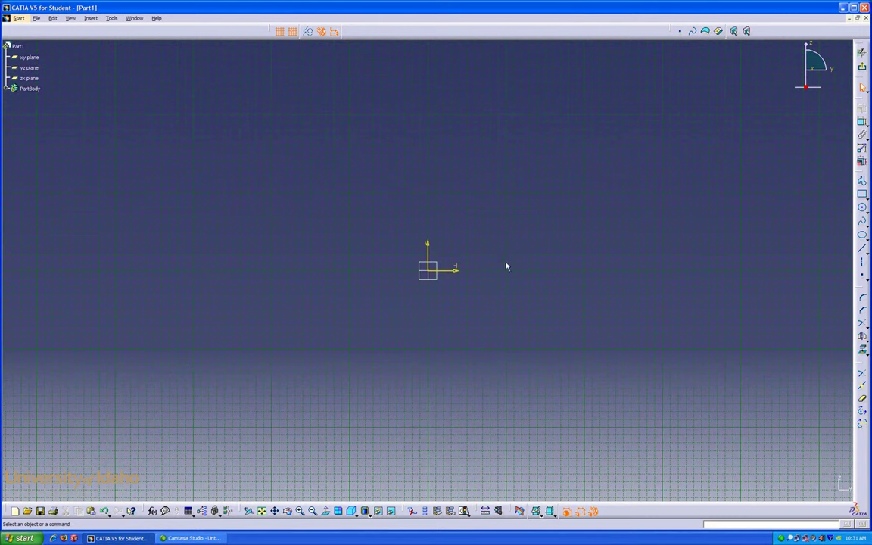
# Shift the sketch origin toward the lower left and start the Rectangle tool.
pyautogui.moveTo(507, 266)
pyautogui.mouseDown(button='middle')
pyautogui.moveTo(413, 358)
pyautogui.moveTo(389, 334)
pyautogui.moveTo(401, 358)
pyautogui.moveTo(455, 354)
pyautogui.moveTo(438, 371)
pyautogui.mouseUp(button='middle')
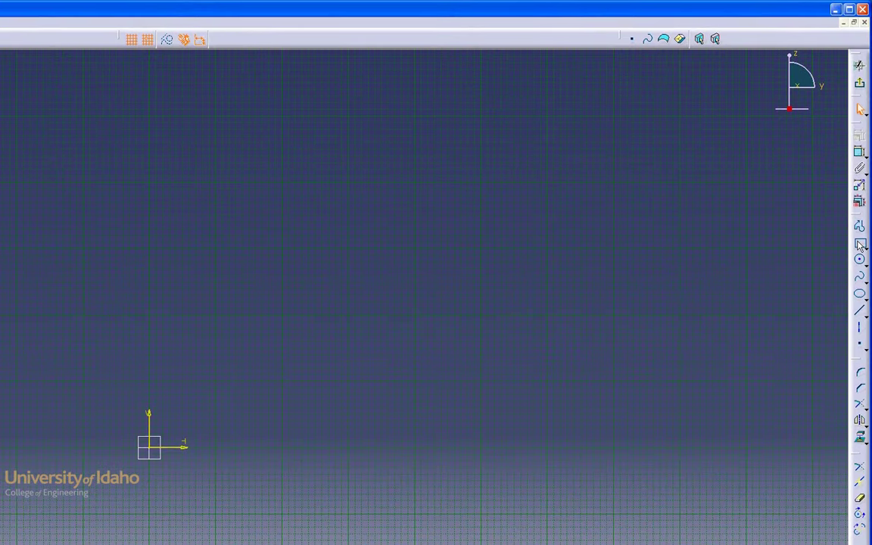
pyautogui.click(861, 245)
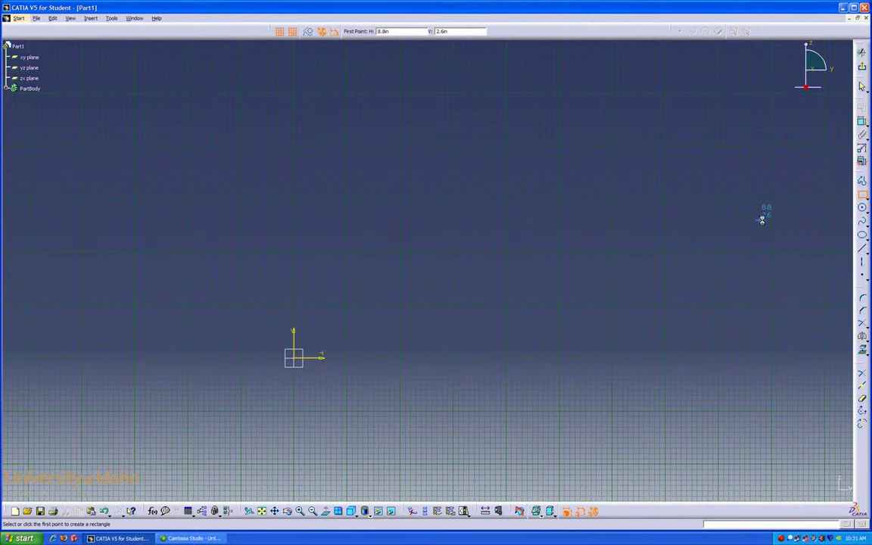
# Open the Creating Rectangles help page and highlight the word Rectangle.
pyautogui.press('F1')
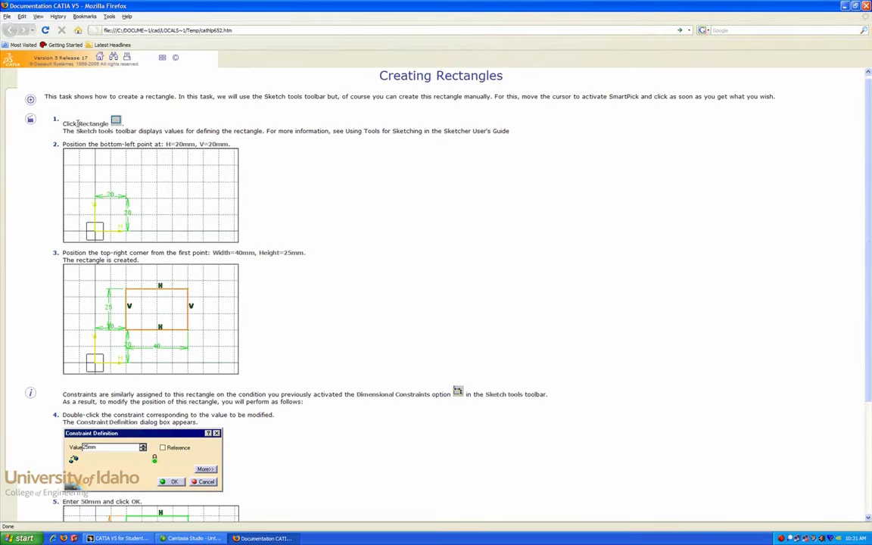
pyautogui.moveTo(78, 123); pyautogui.dragTo(107, 123)
# Close the help page and draw a 4 in by 2 in rectangle from the origin.
pyautogui.click(867, 6)
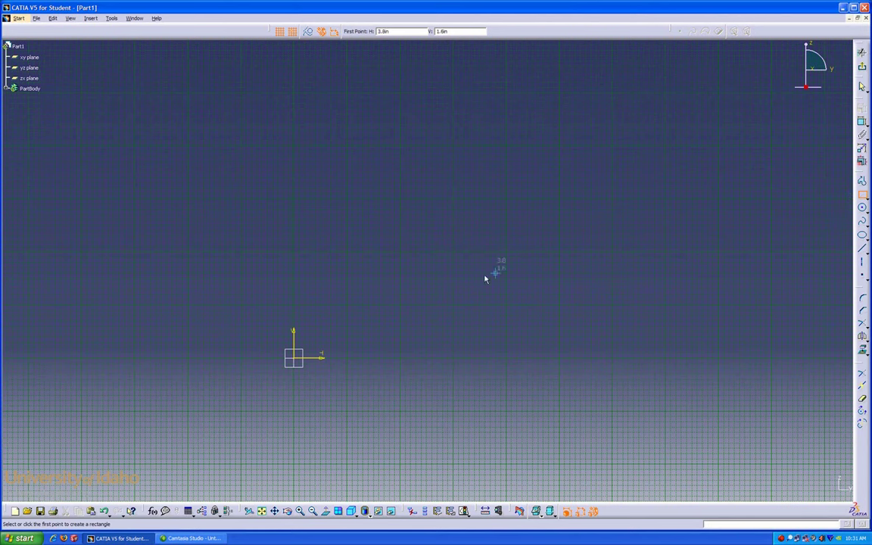
pyautogui.click(297, 361)
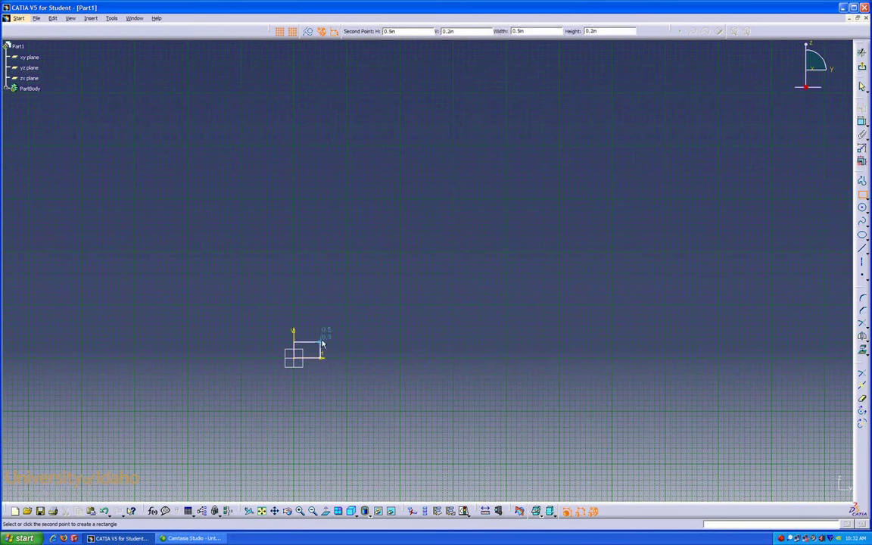
pyautogui.click(507, 252)
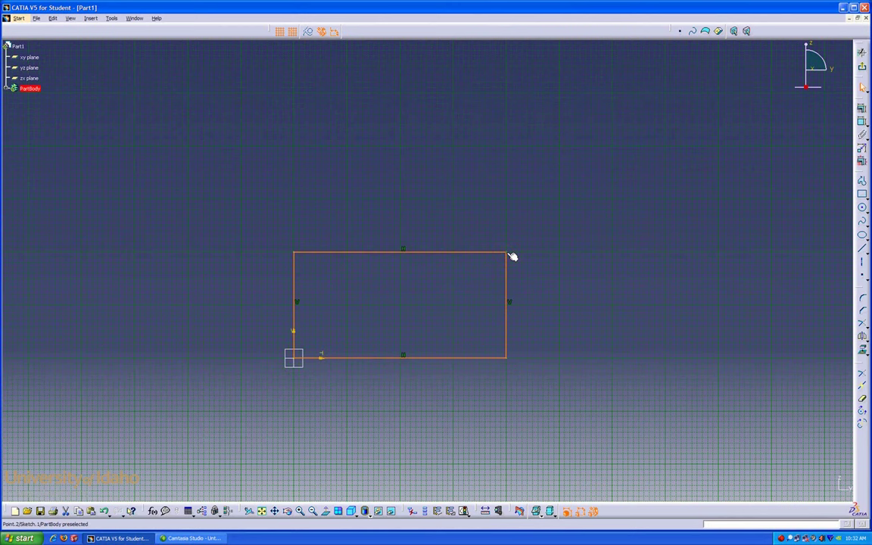
# Draw a 2 in square above the rectangle's left side.
pyautogui.click(862, 194)
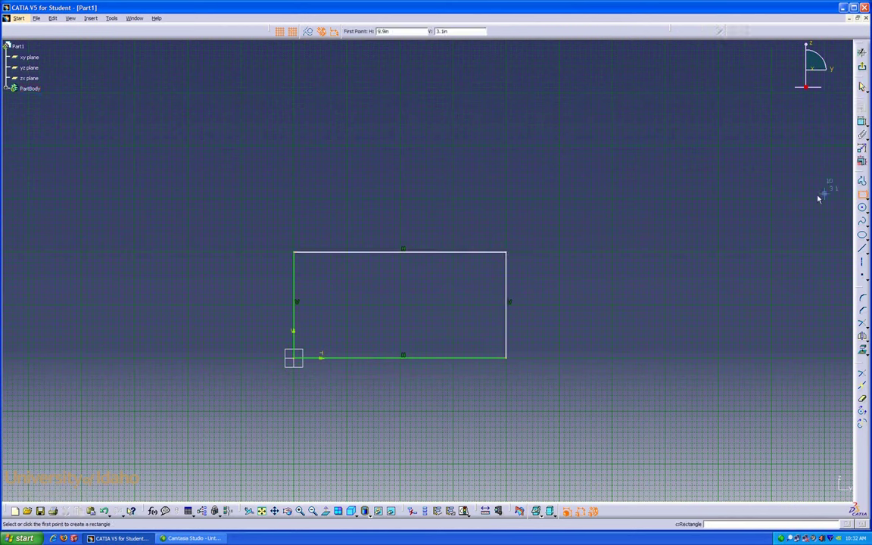
pyautogui.click(294, 198)
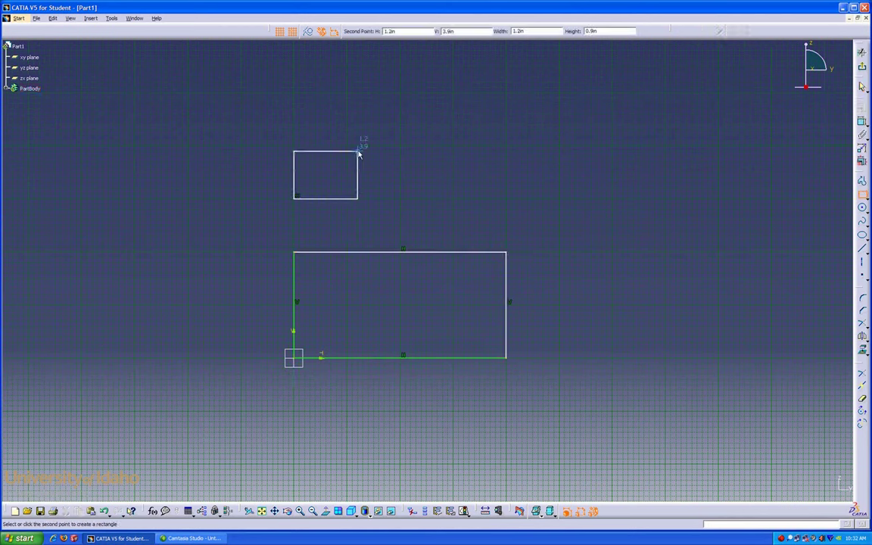
pyautogui.click(401, 94)
pyautogui.click(456, 156)
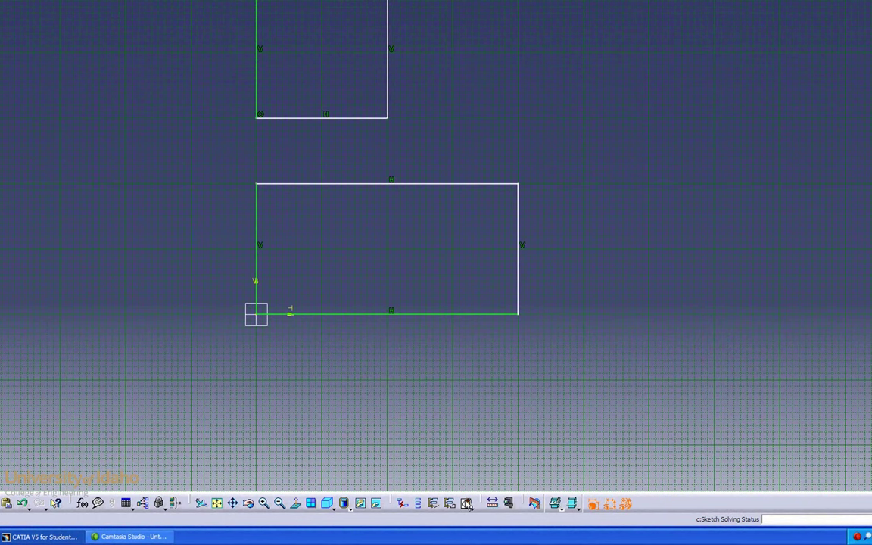
pyautogui.click(466, 503)
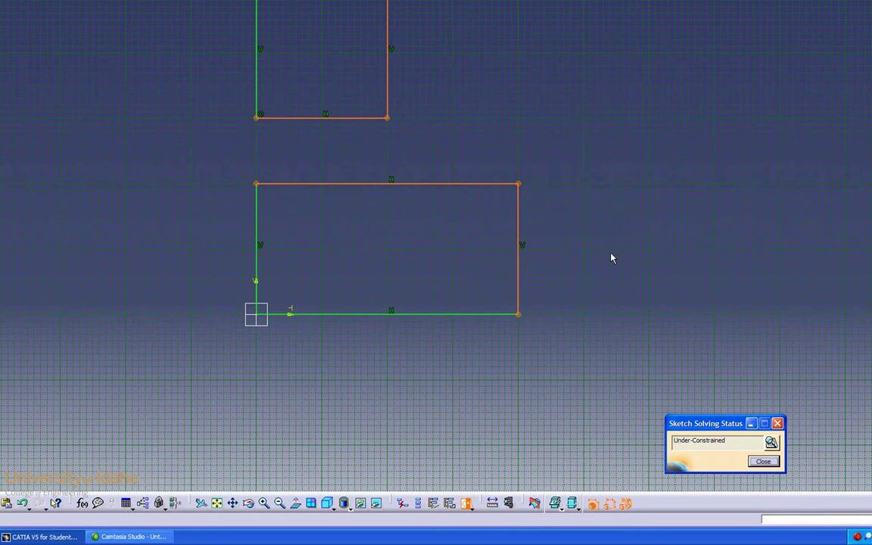
pyautogui.click(770, 443)
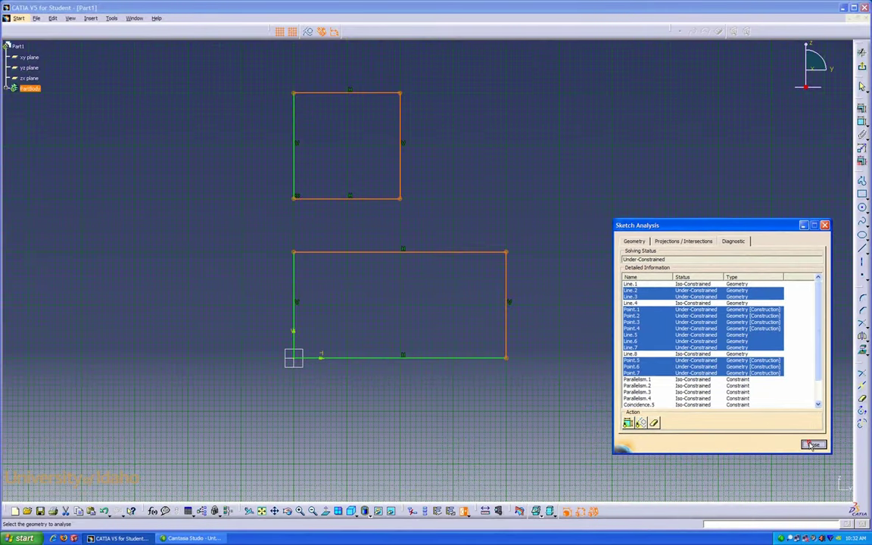
pyautogui.click(812, 445)
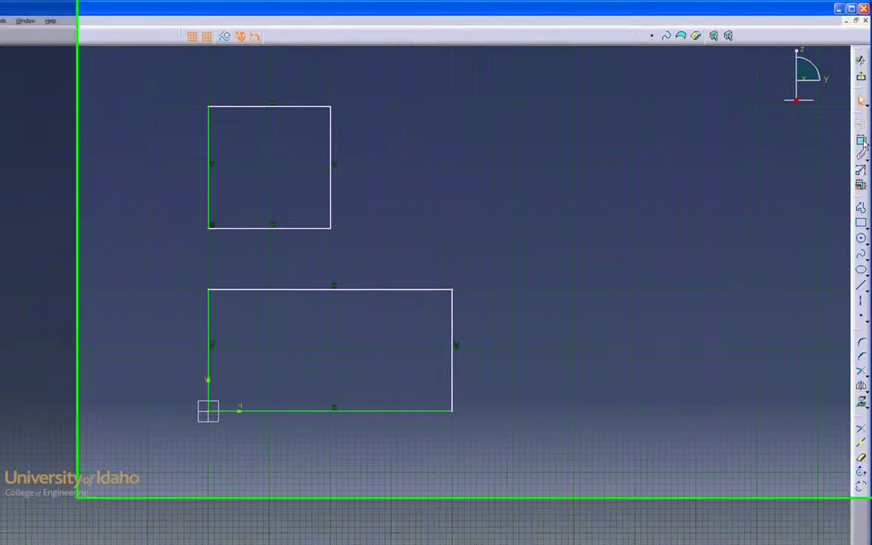
# Dimension the lower rectangle's height and width, plus the upper square's width and height.
pyautogui.click(861, 155)
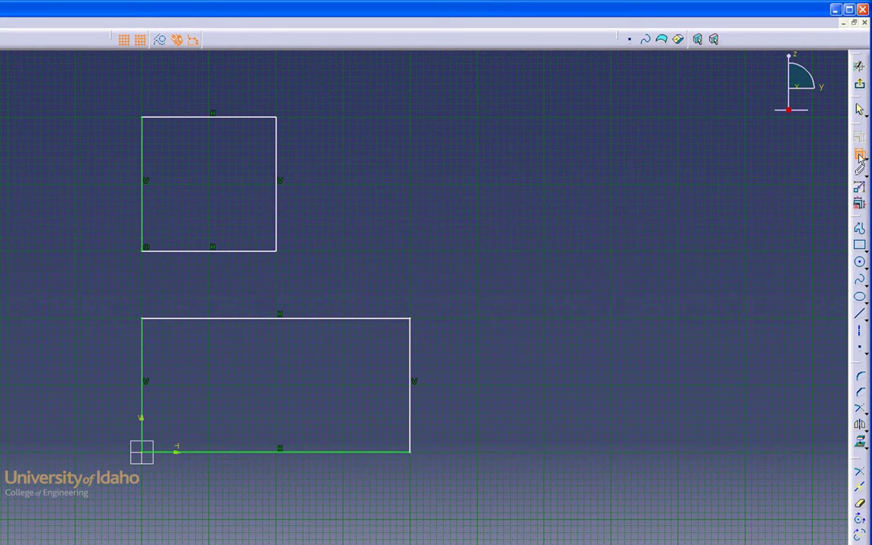
pyautogui.click(410, 407)
pyautogui.click(473, 391)
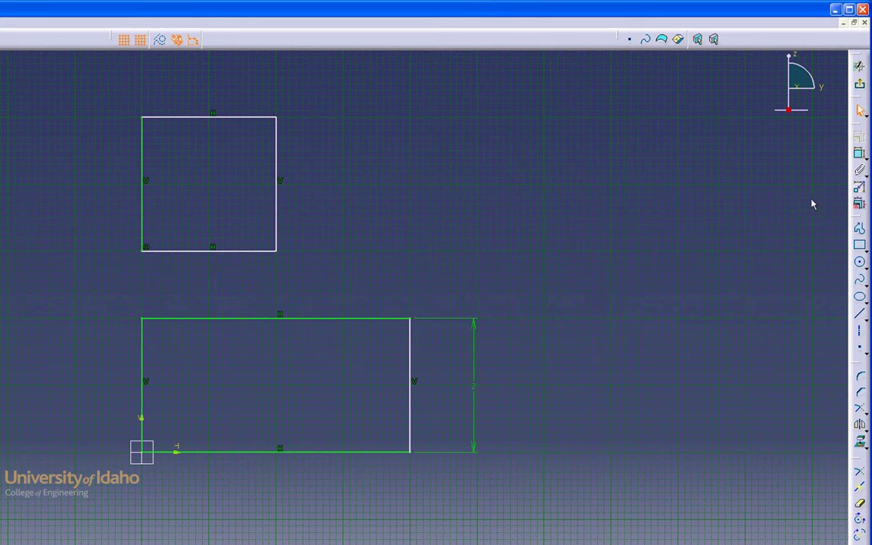
pyautogui.click(836, 163)
pyautogui.click(288, 454)
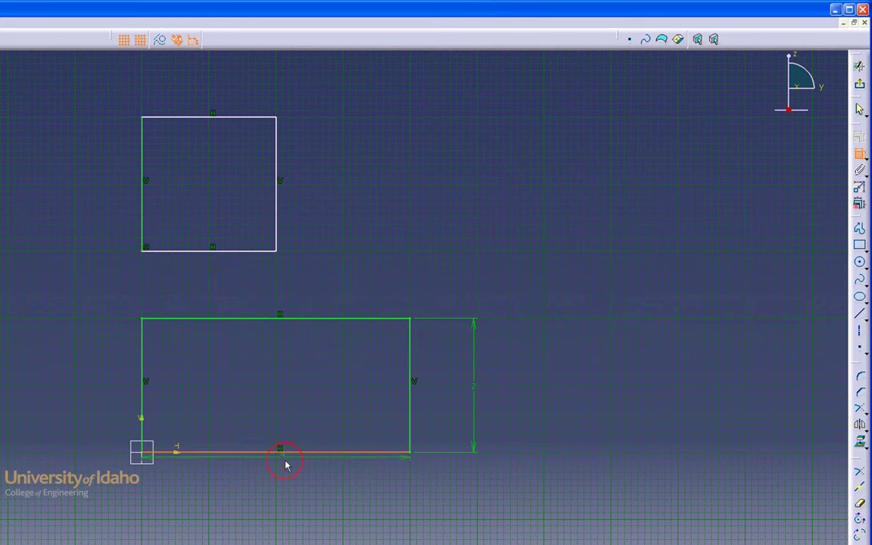
pyautogui.click(270, 513)
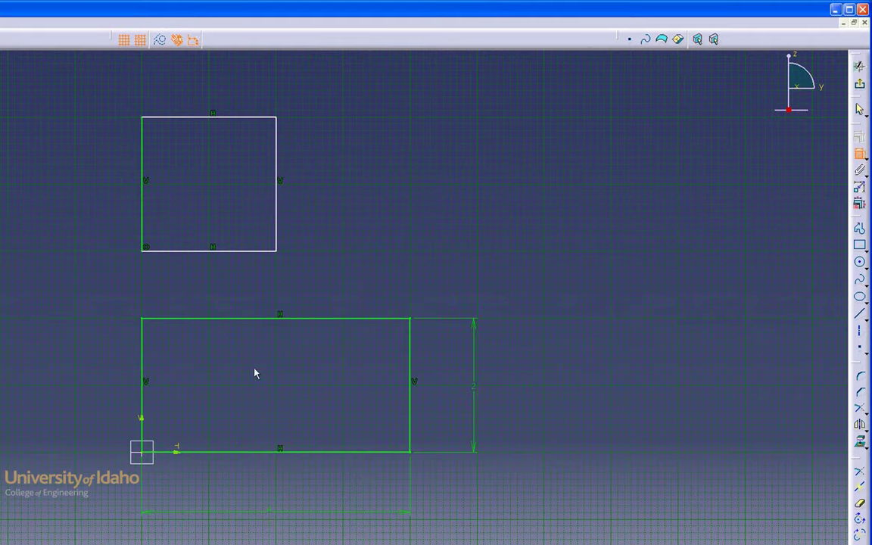
pyautogui.click(229, 252)
pyautogui.click(206, 272)
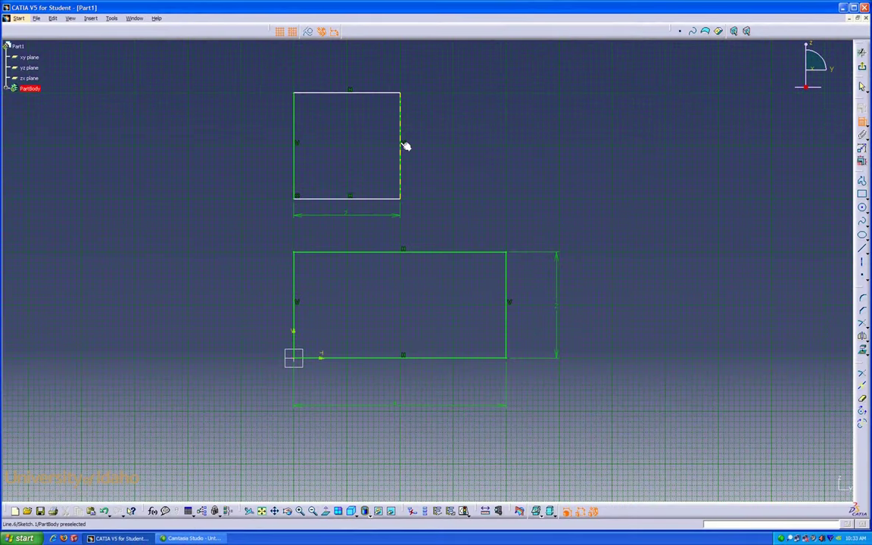
pyautogui.click(401, 148)
pyautogui.click(444, 153)
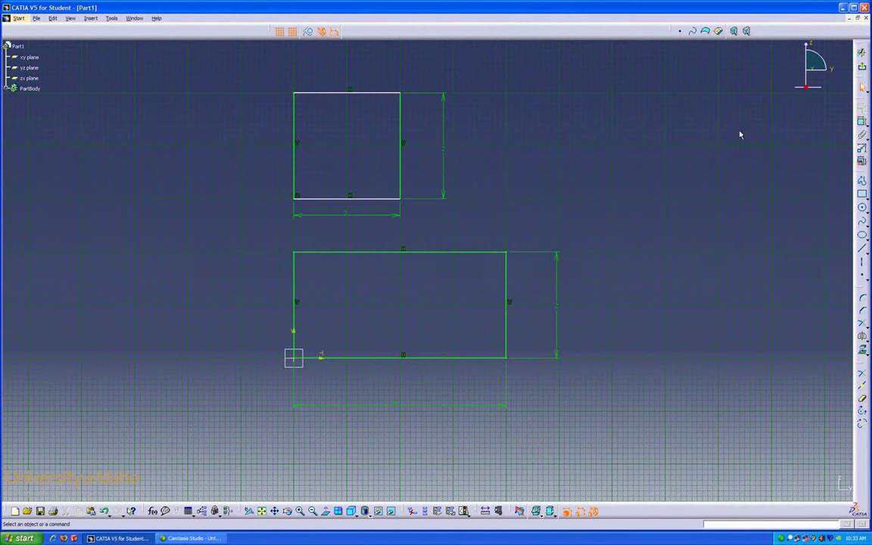
pyautogui.press('Escape')
# Constrain the square's bottom line coincident with the rectangle's top line.
pyautogui.moveTo(378, 203)
pyautogui.mouseDown()
pyautogui.moveTo(371, 177)
pyautogui.moveTo(374, 200)
pyautogui.mouseUp()
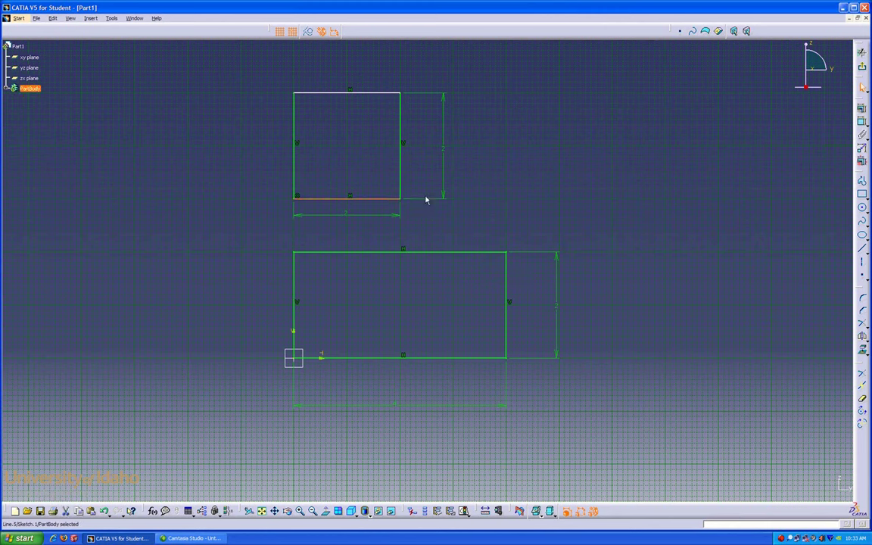
pyautogui.keyDown('ctrl'); pyautogui.click(391, 255); pyautogui.keyUp('ctrl')
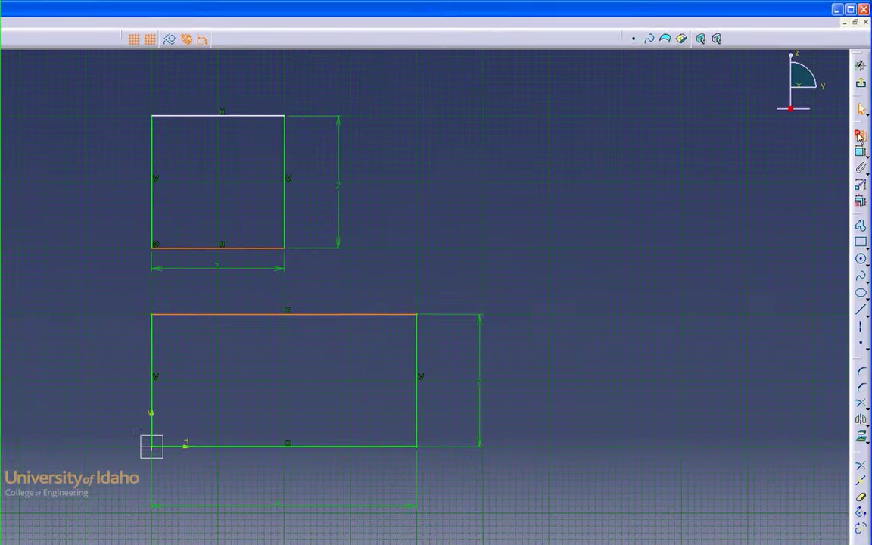
pyautogui.click(861, 110)
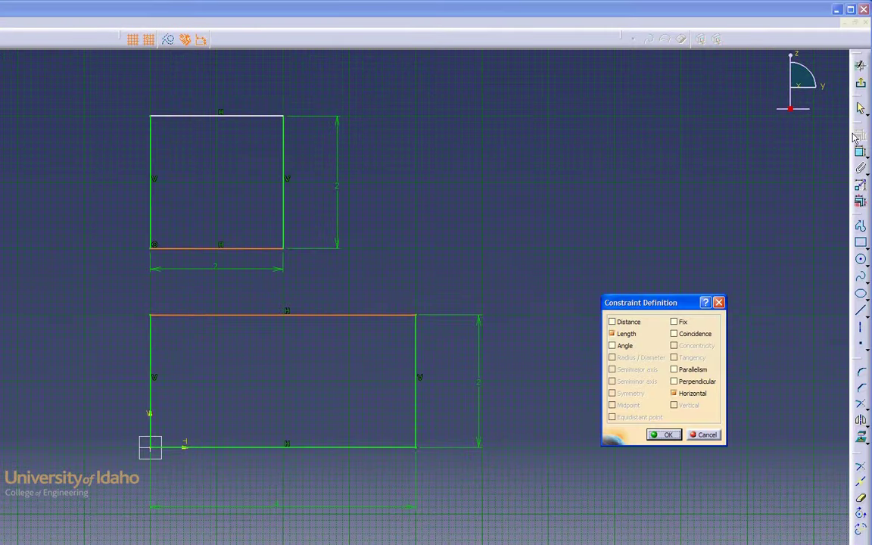
pyautogui.click(675, 334)
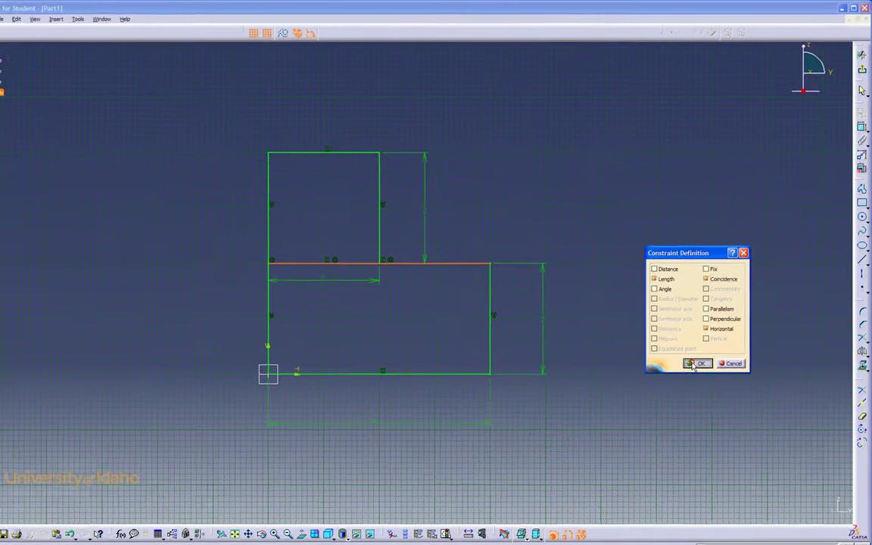
pyautogui.click(694, 364)
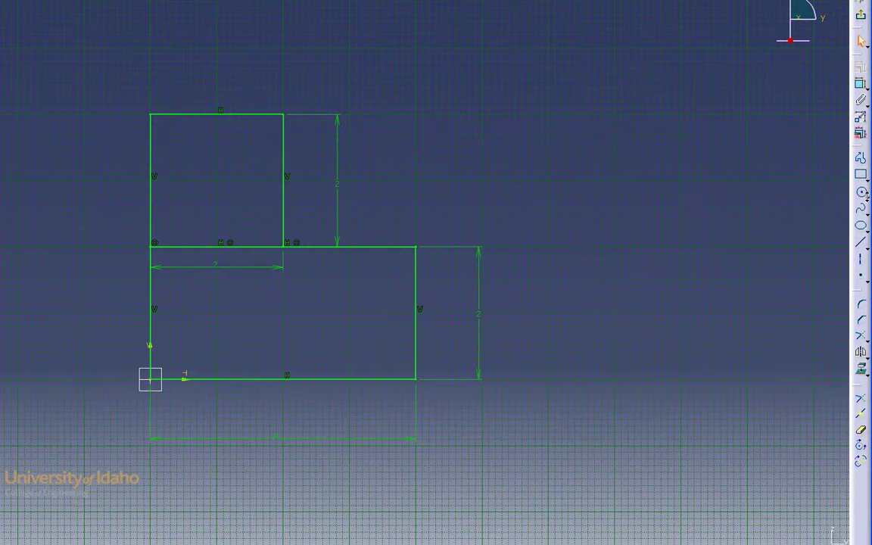
# Add a quarter arc centred at the square's lower-right corner and delete the redundant height dimension.
pyautogui.click(867, 194)
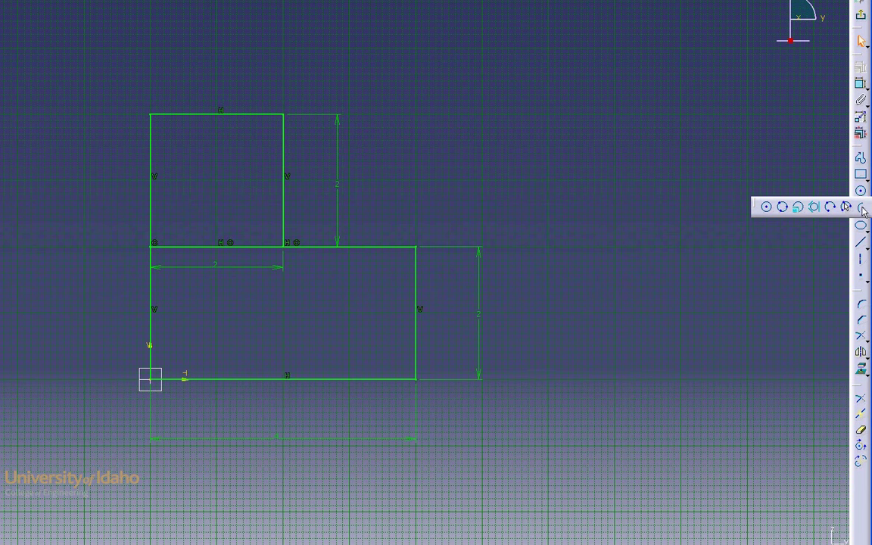
pyautogui.click(863, 208)
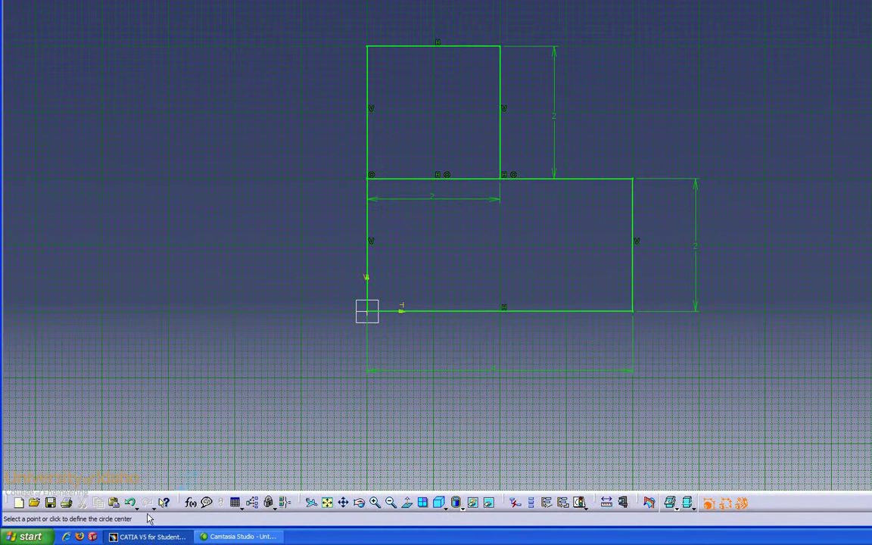
pyautogui.click(501, 178)
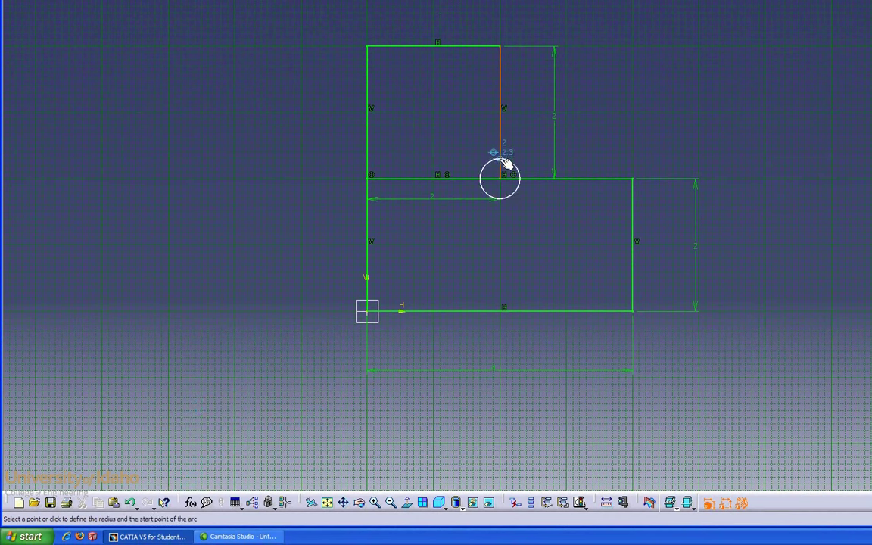
pyautogui.click(506, 52)
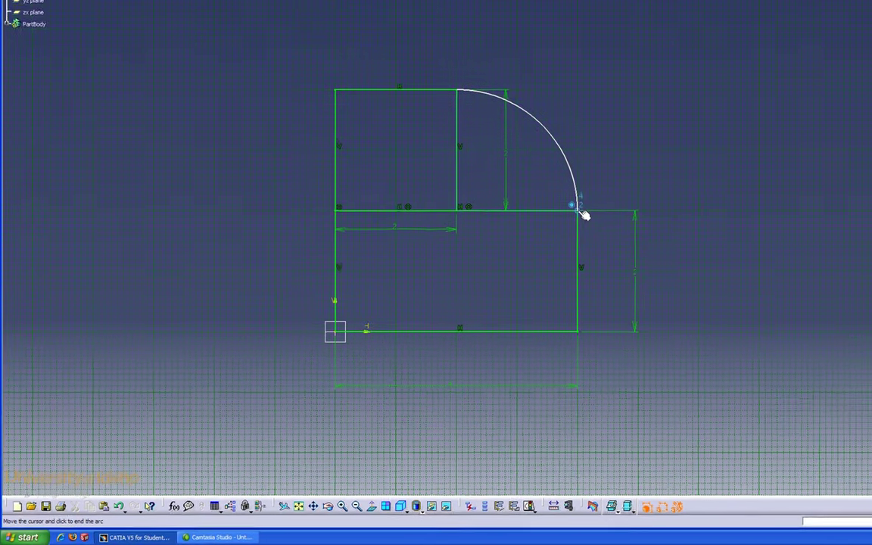
pyautogui.click(583, 212)
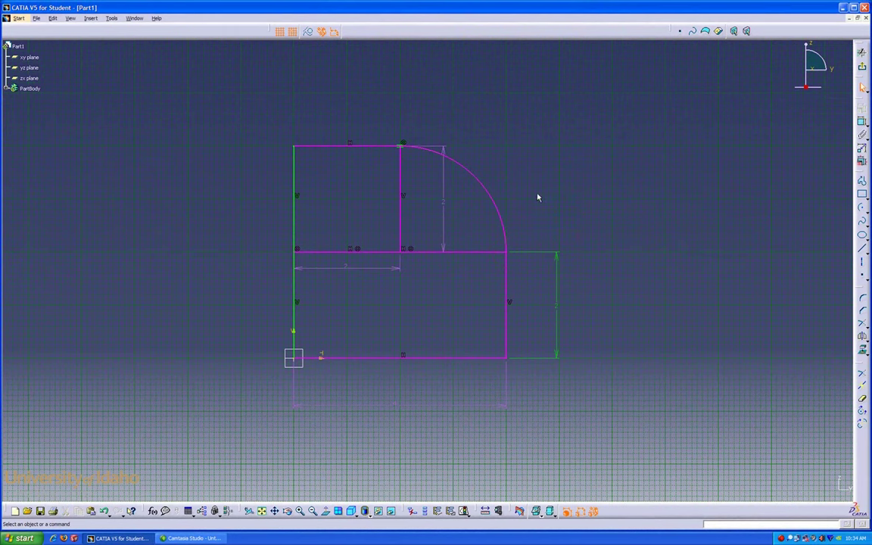
pyautogui.click(444, 202)
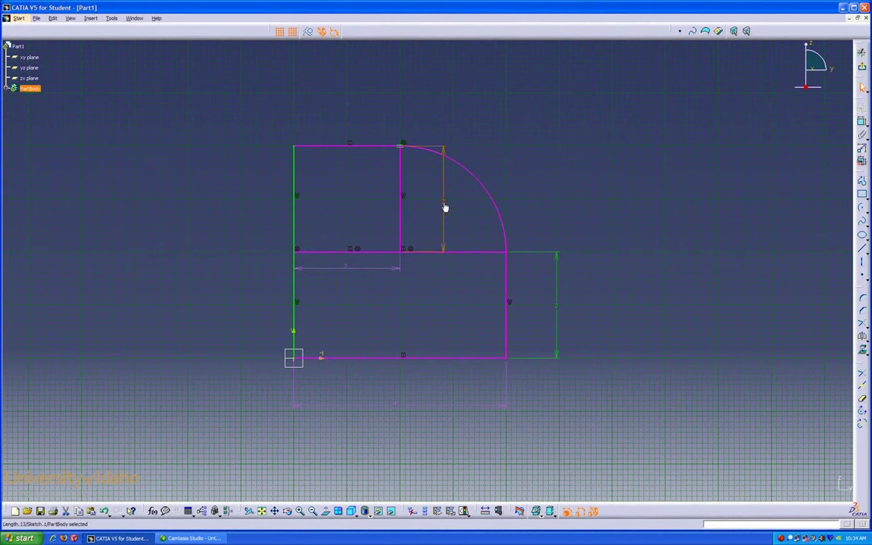
pyautogui.press('Delete')
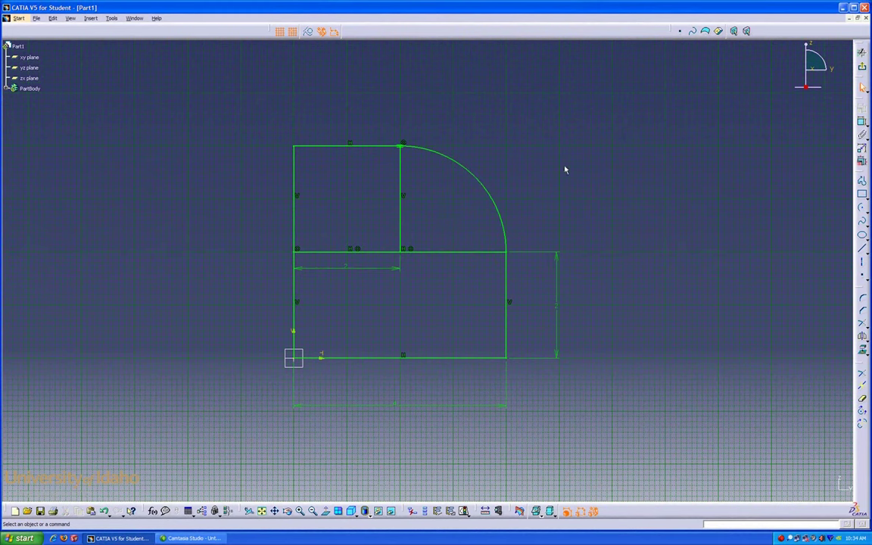
# Draw a smaller arc centred at the line intersection, from the vertical line to the horizontal line.
pyautogui.click(861, 219)
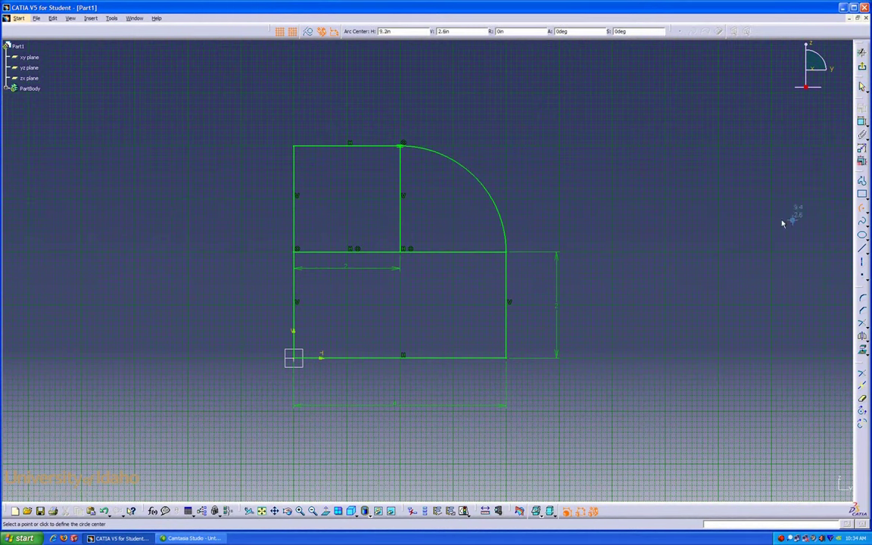
pyautogui.click(400, 250)
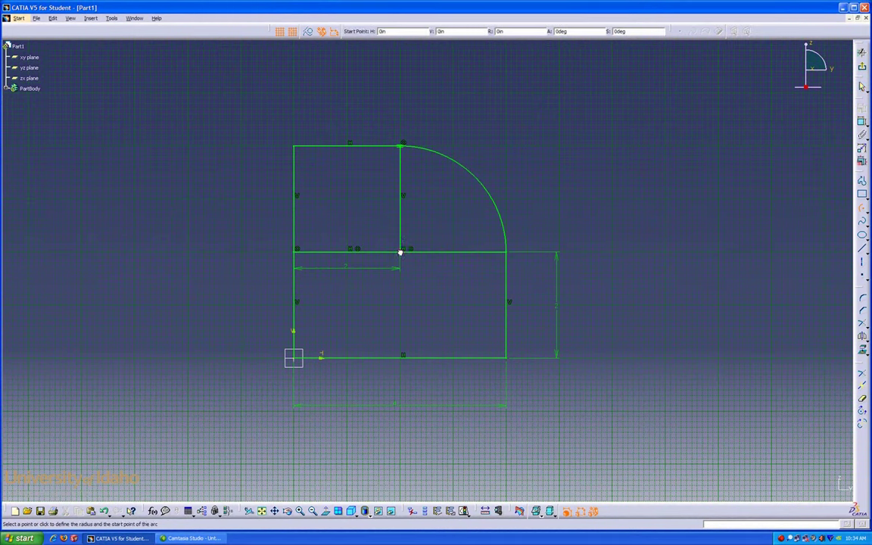
pyautogui.click(401, 200)
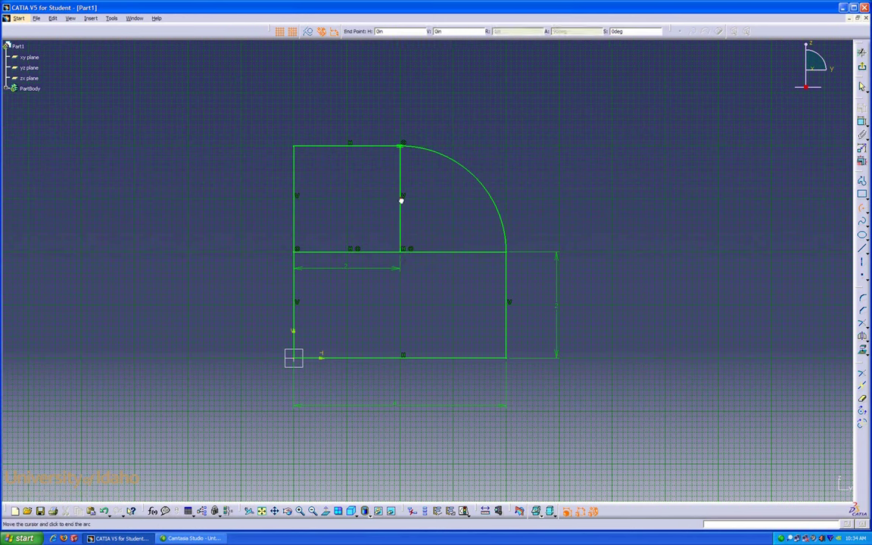
pyautogui.click(458, 254)
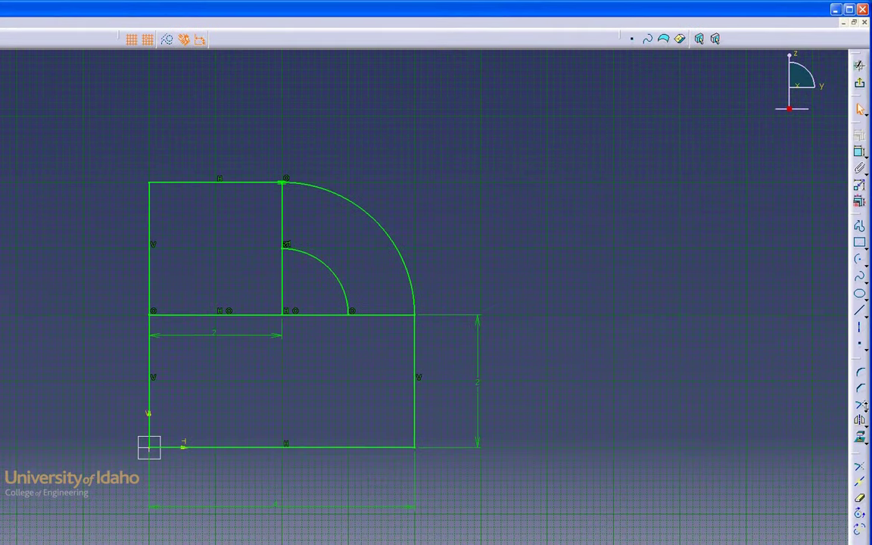
# Quick Trim the horizontal line between the arcs and the vertical line above the inner arc, accepting the warning.
pyautogui.click(865, 406)
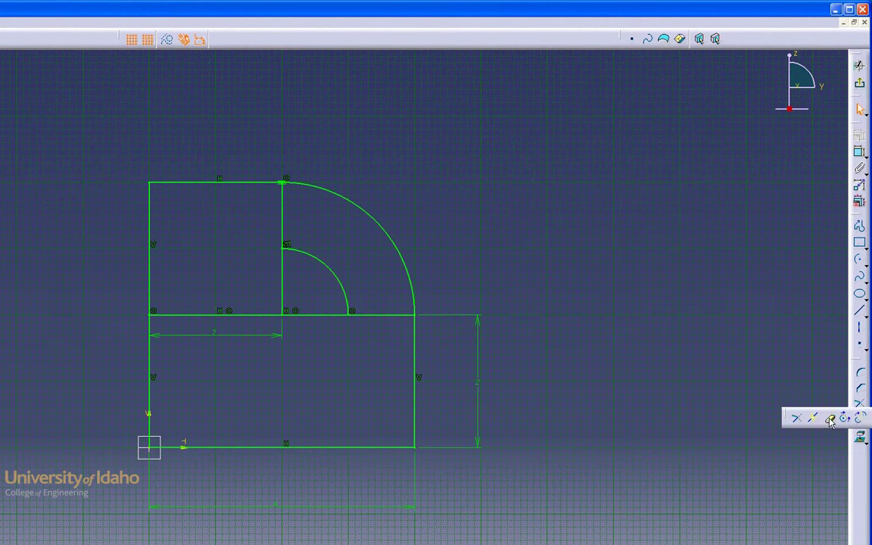
pyautogui.click(831, 421)
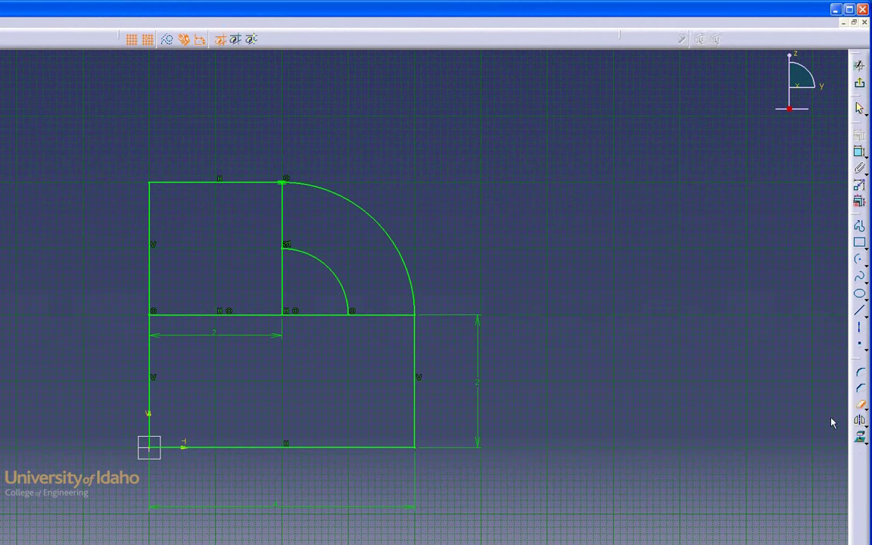
pyautogui.click(380, 314)
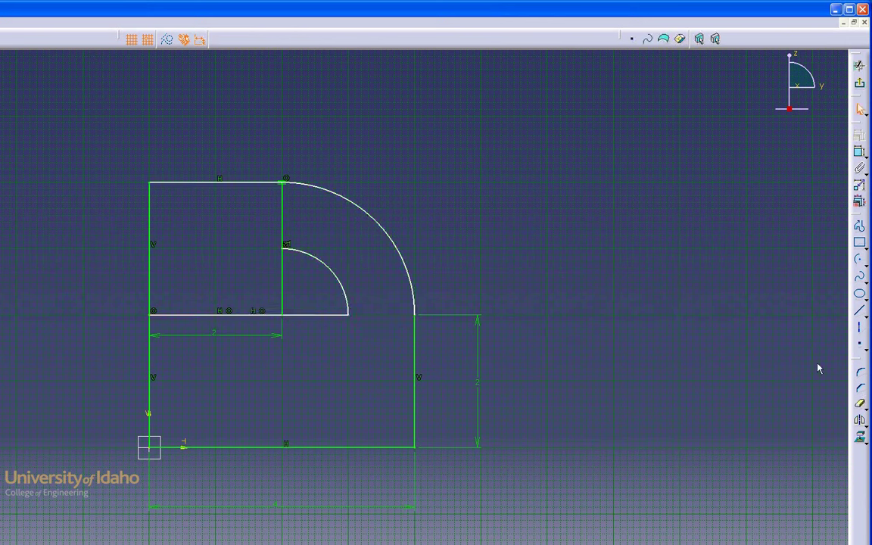
pyautogui.press('Escape')
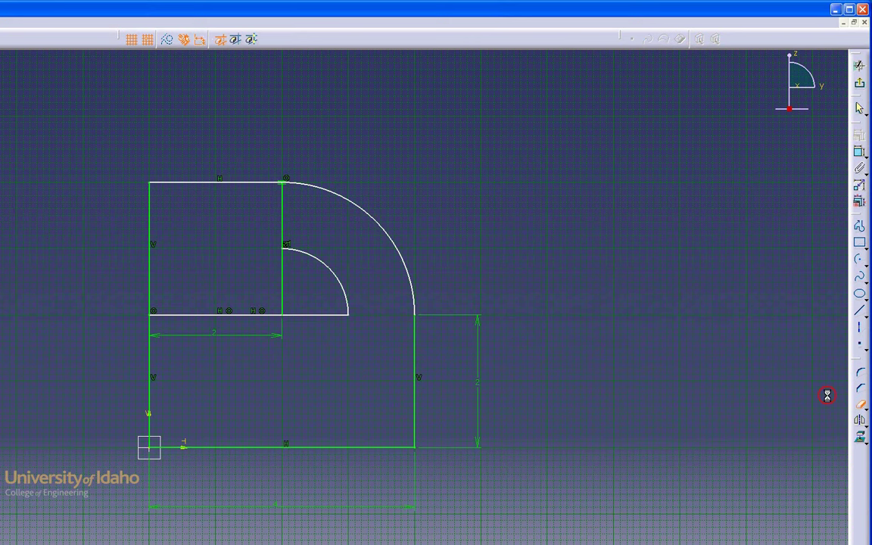
pyautogui.click(284, 227)
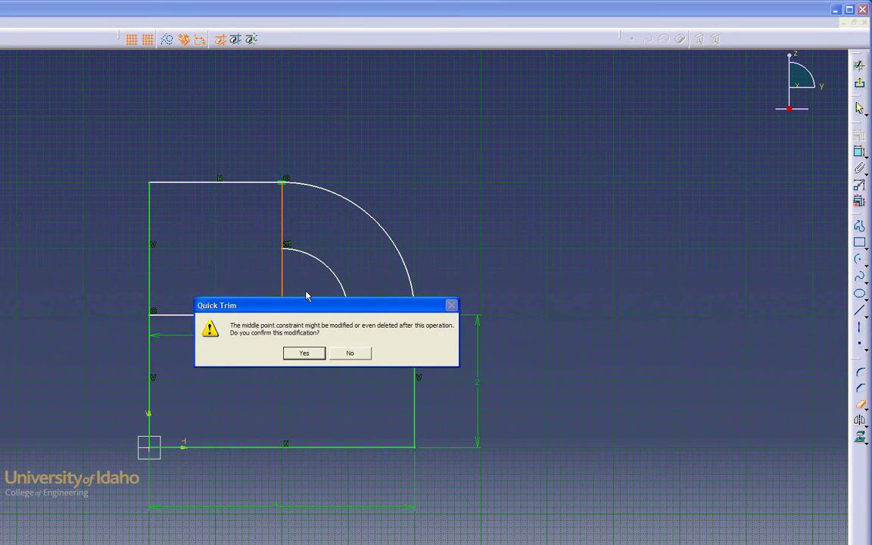
pyautogui.click(307, 352)
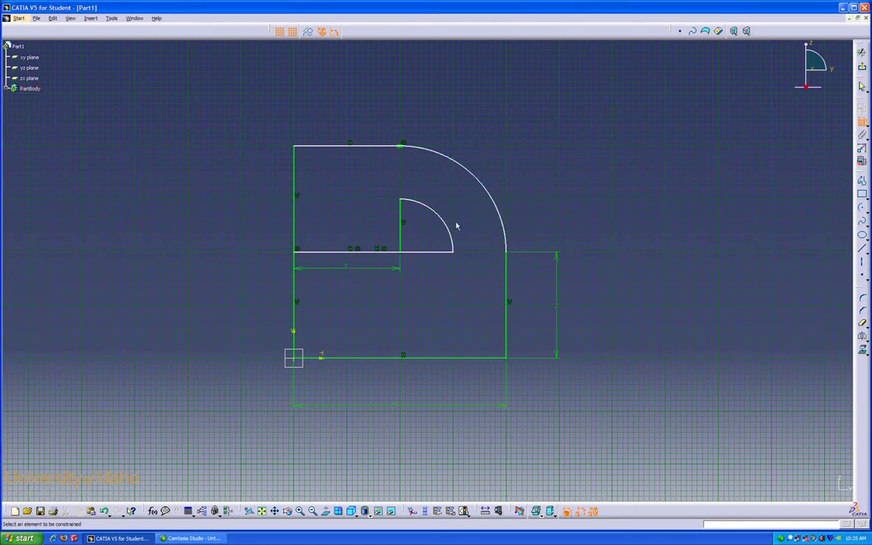
# Dimension Point.5's height above the bottom edge and the inner quarter-arc's radius.
pyautogui.click(404, 254)
pyautogui.click(321, 358)
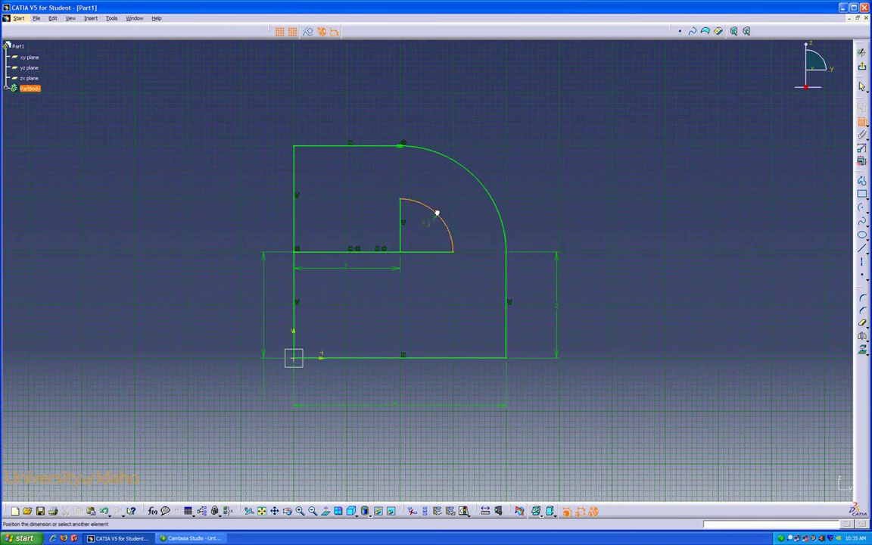
pyautogui.click(438, 212)
pyautogui.click(480, 201)
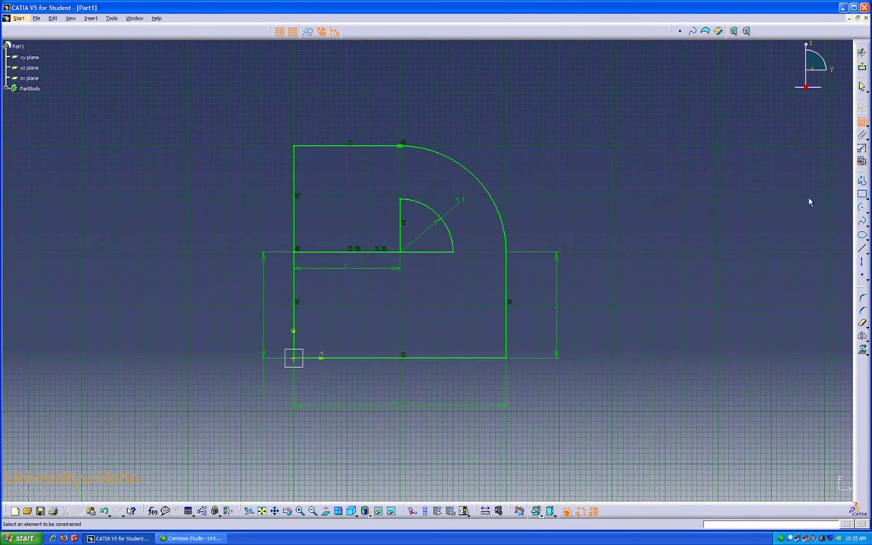
pyautogui.click(866, 212)
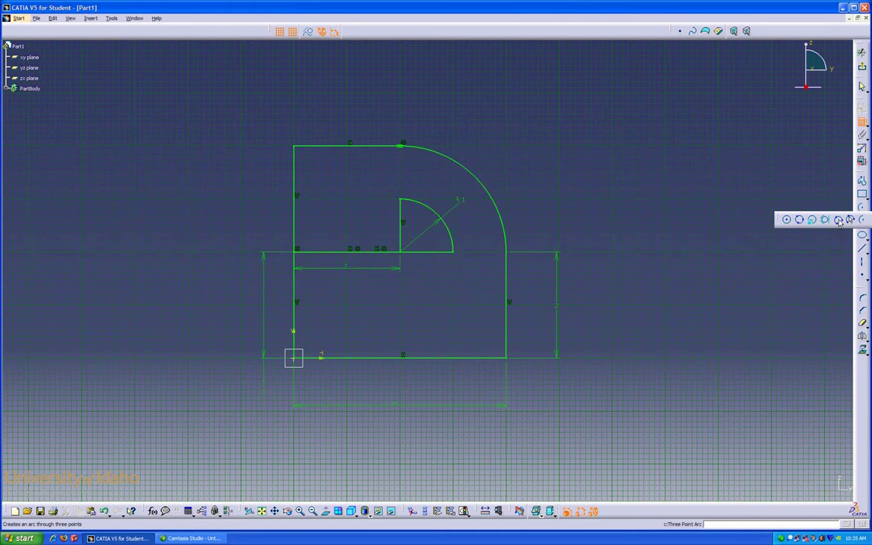
# Draw a three-point arc bulging left from the top-left corner to the bottom-left corner.
pyautogui.click(839, 221)
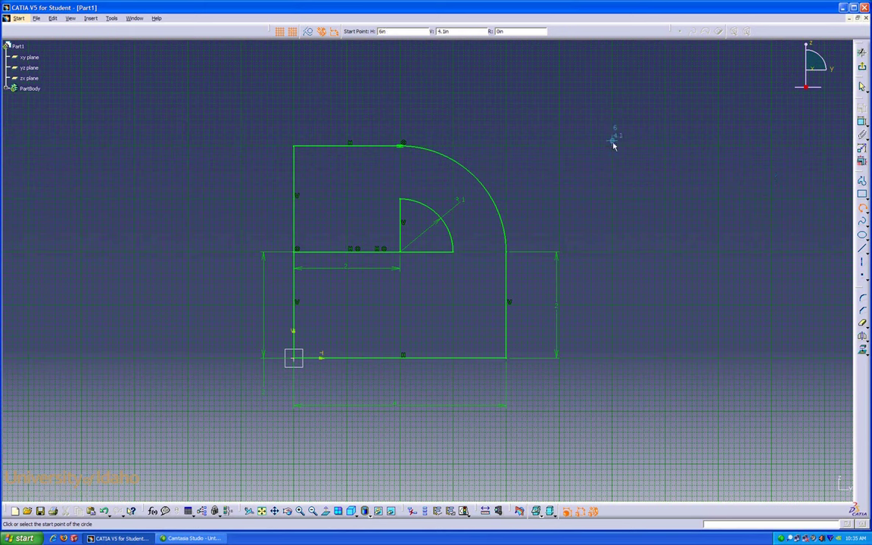
pyautogui.click(296, 146)
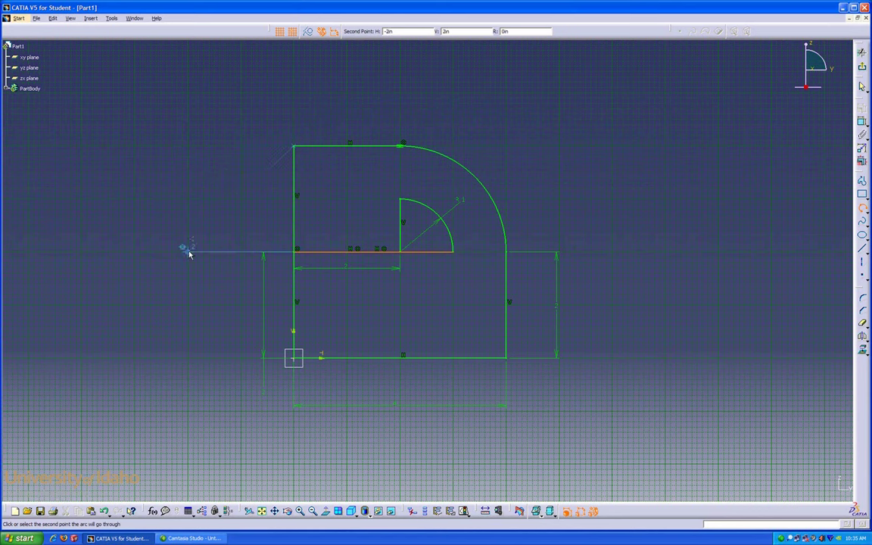
pyautogui.click(189, 253)
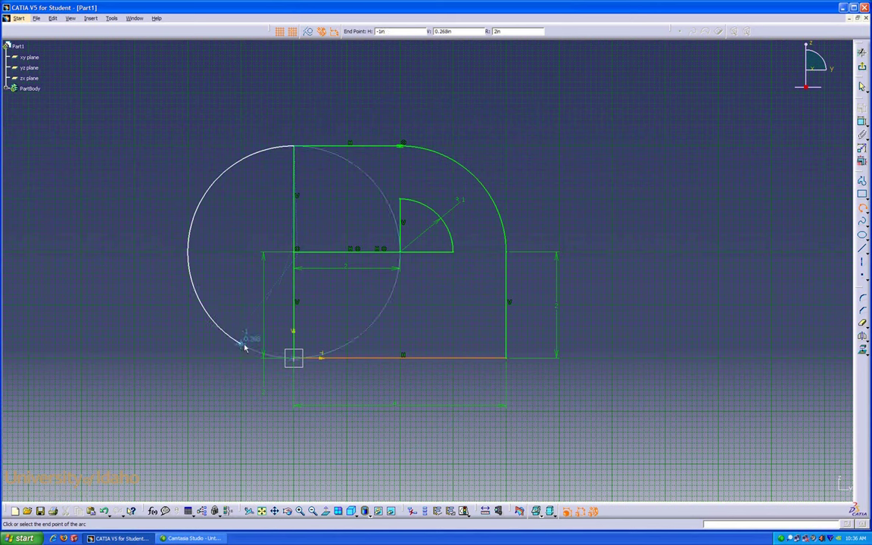
pyautogui.click(292, 361)
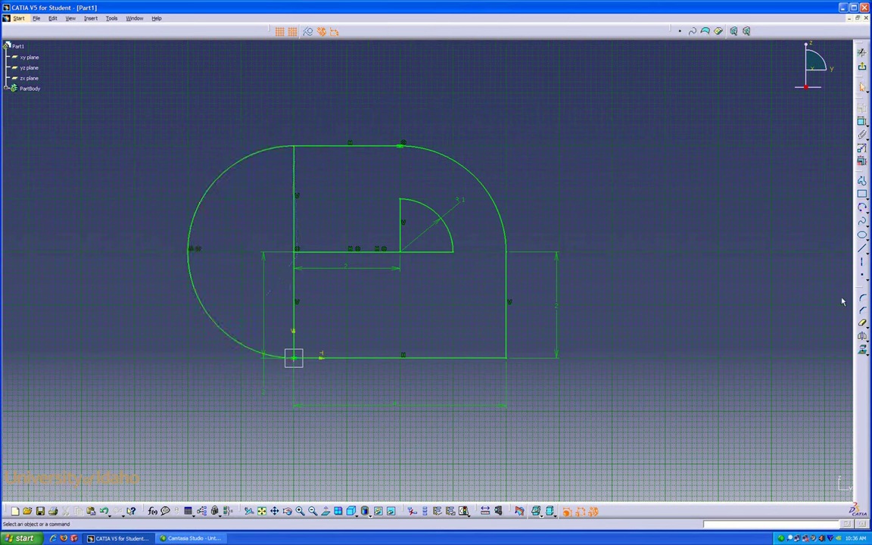
# Quick Trim the lower and upper parts of the old straight left edge.
pyautogui.click(863, 324)
pyautogui.click(298, 323)
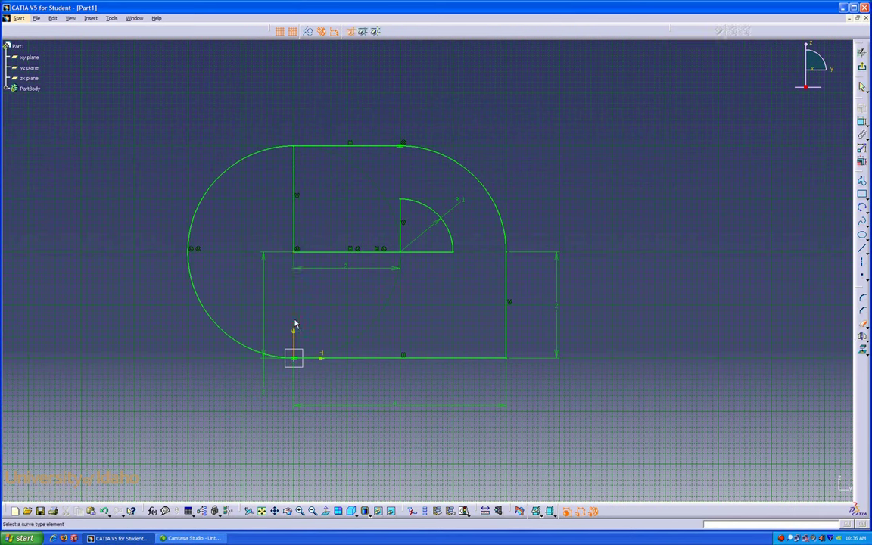
pyautogui.click(298, 241)
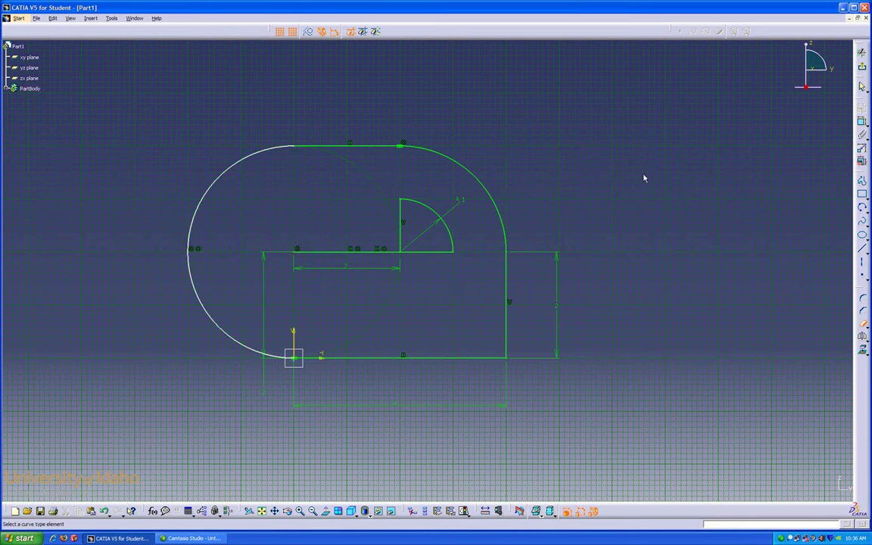
# Add a radius dimension to the new left arc.
pyautogui.click(861, 122)
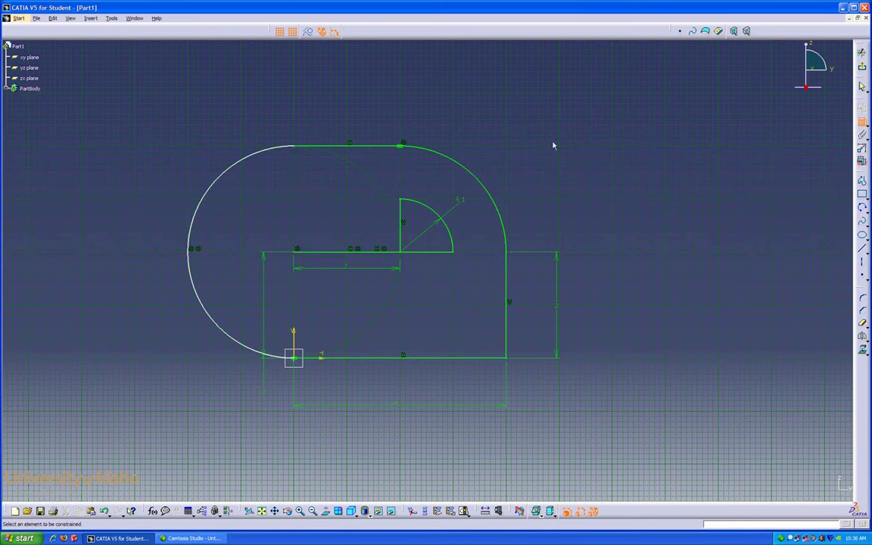
pyautogui.click(285, 155)
pyautogui.click(166, 153)
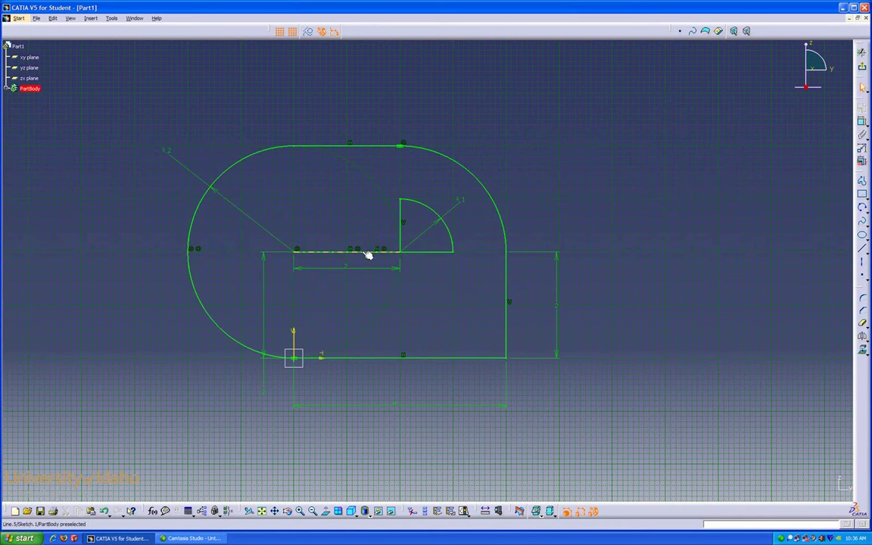
# Trim the inner horizontal line away, accepting conversion of its length into a distance.
pyautogui.click(862, 322)
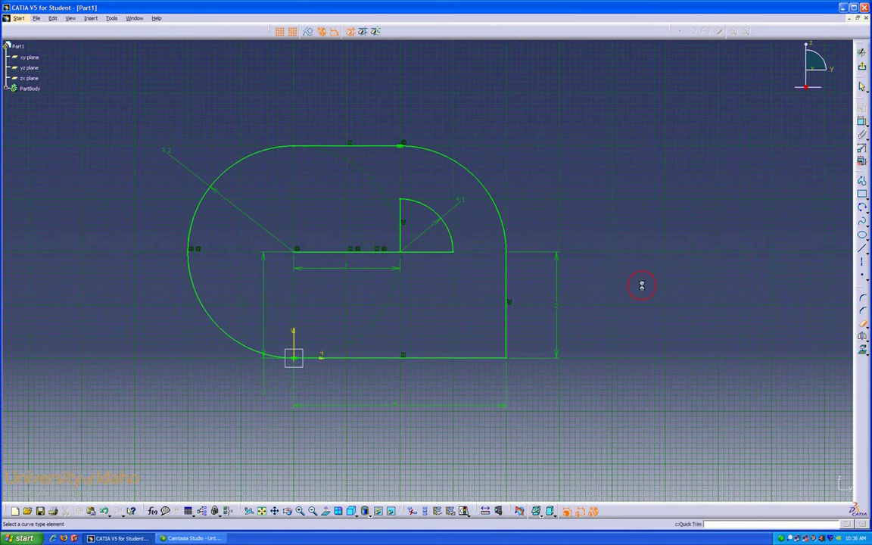
pyautogui.click(364, 257)
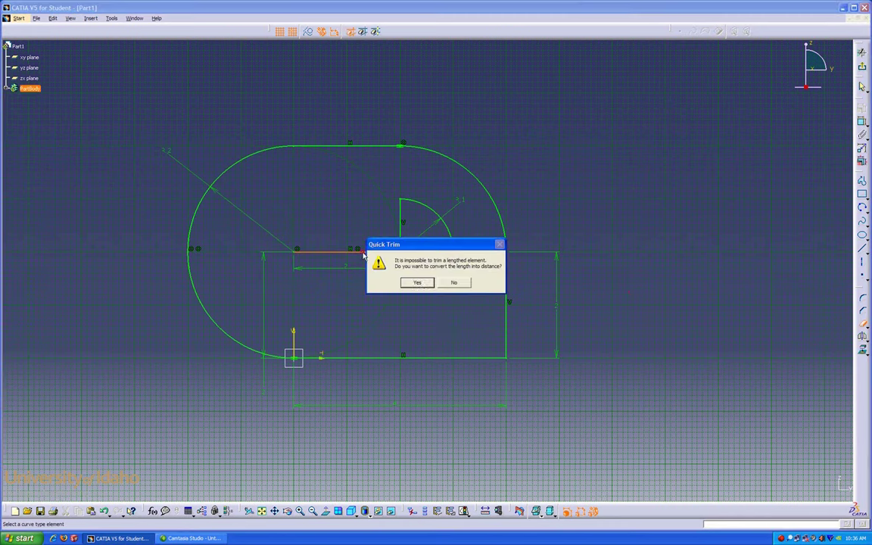
pyautogui.click(418, 283)
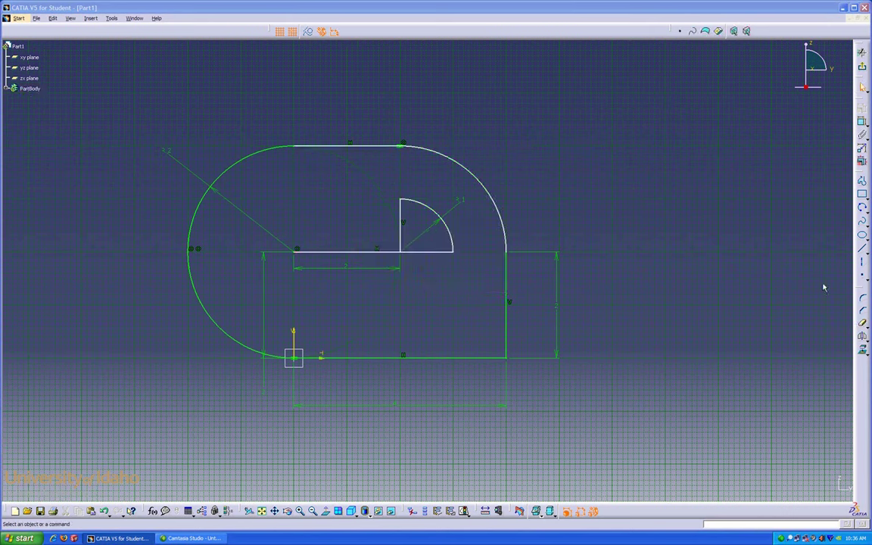
pyautogui.click(859, 324)
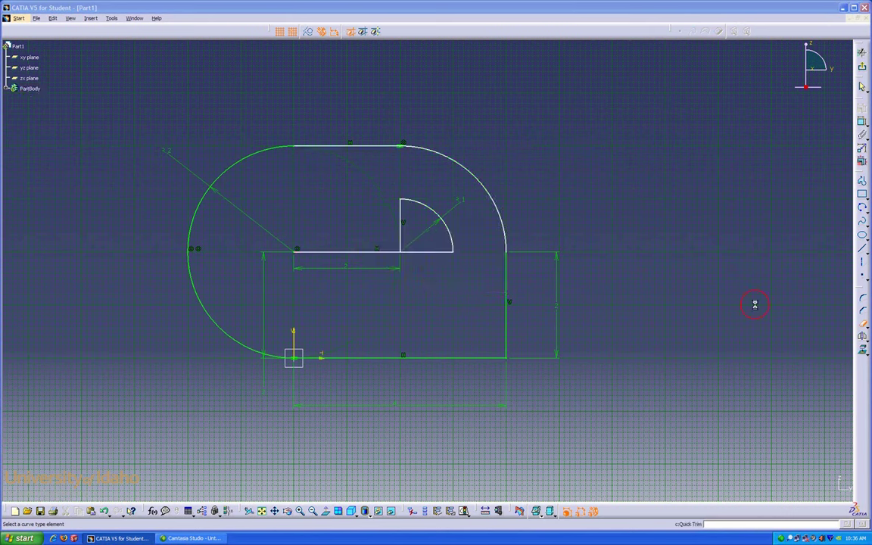
pyautogui.click(365, 256)
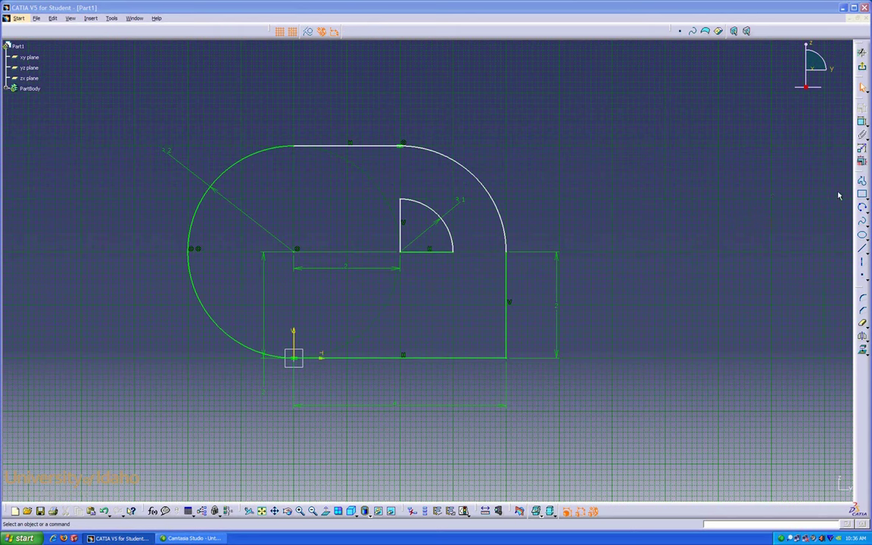
# Draw a circle centred on the left arc's centre point inside the left lobe.
pyautogui.click(864, 210)
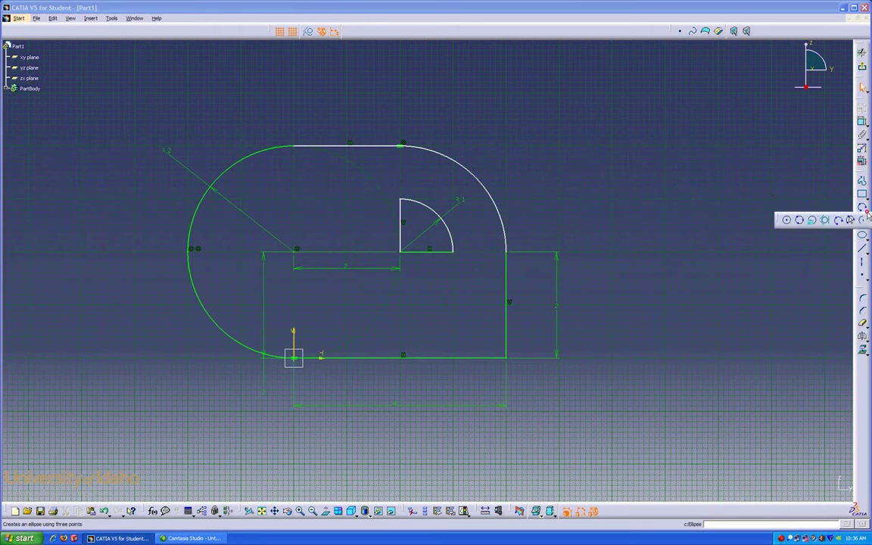
pyautogui.click(787, 220)
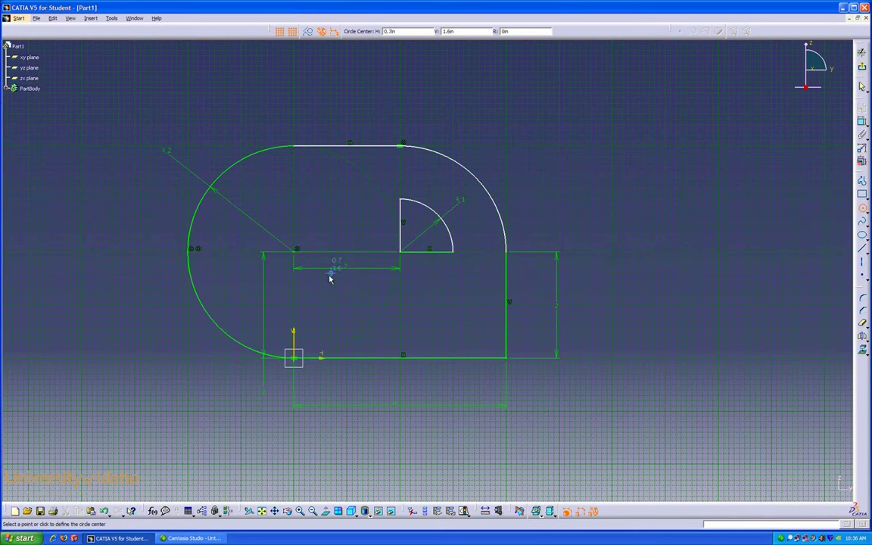
pyautogui.click(295, 252)
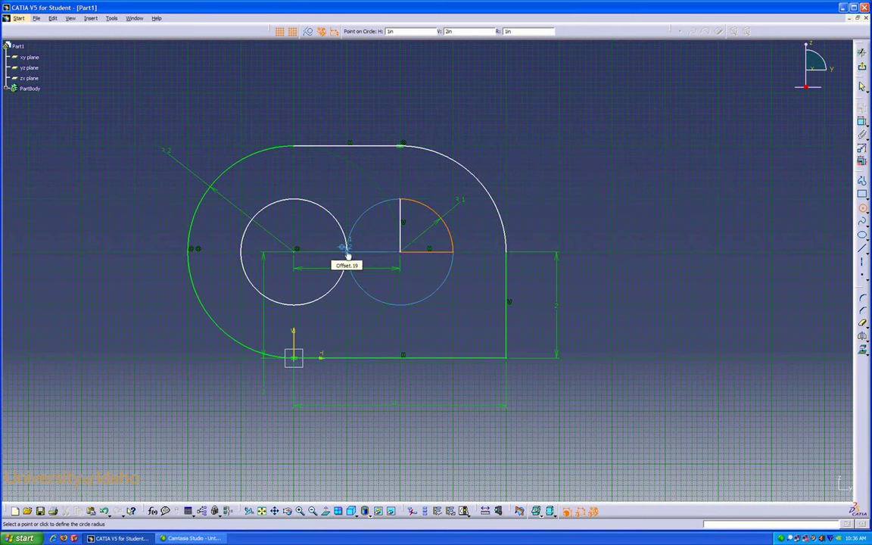
pyautogui.click(346, 258)
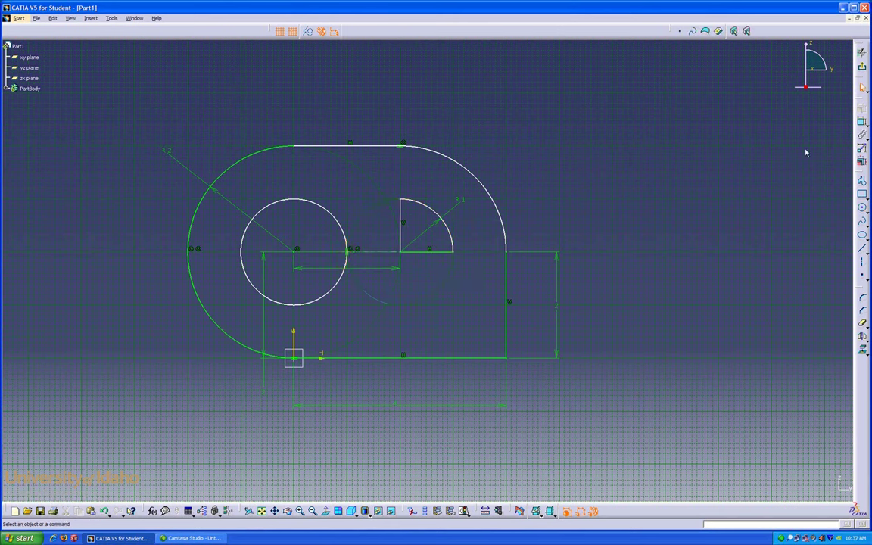
# Dimension the cutout's vertical edge from the V axis, placing it below the sketch.
pyautogui.click(861, 121)
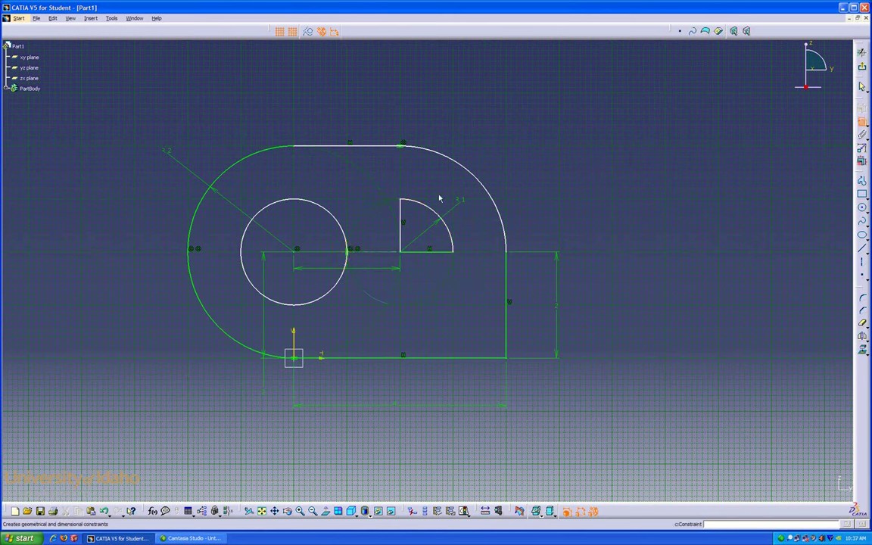
pyautogui.click(401, 241)
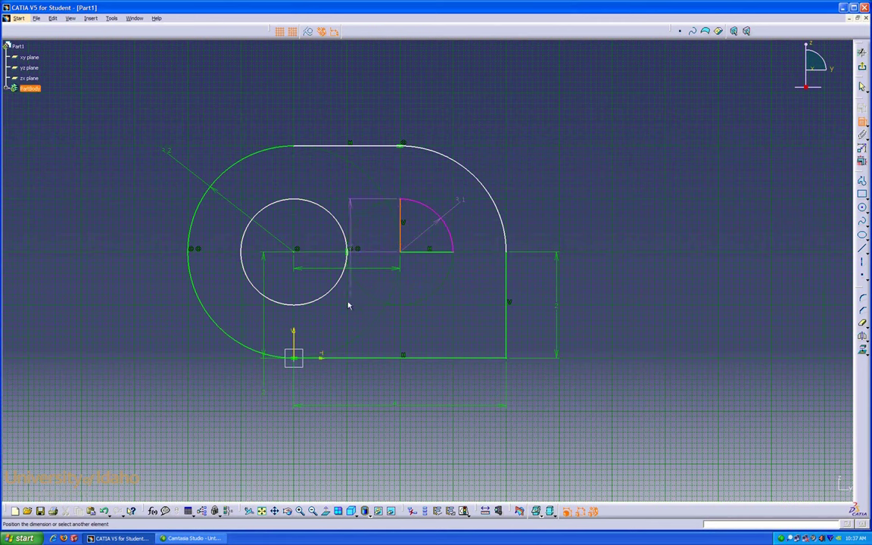
pyautogui.click(294, 341)
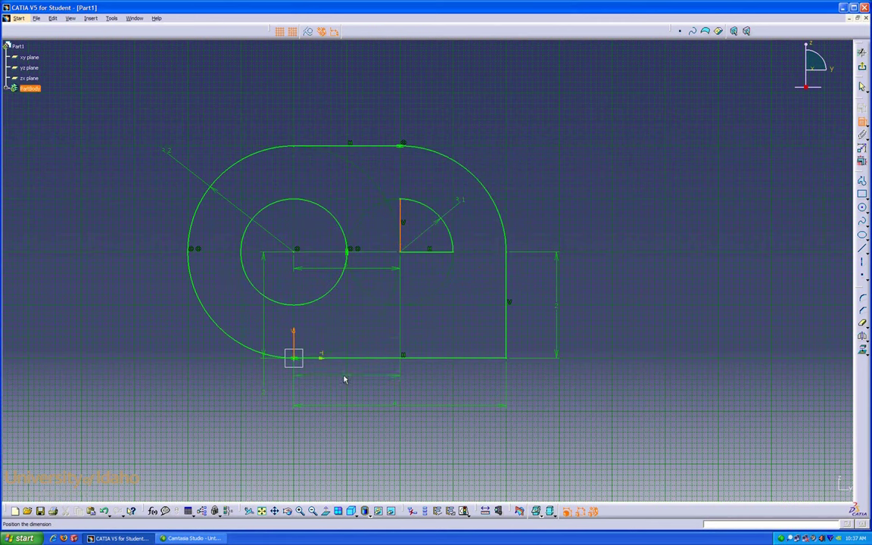
pyautogui.click(350, 382)
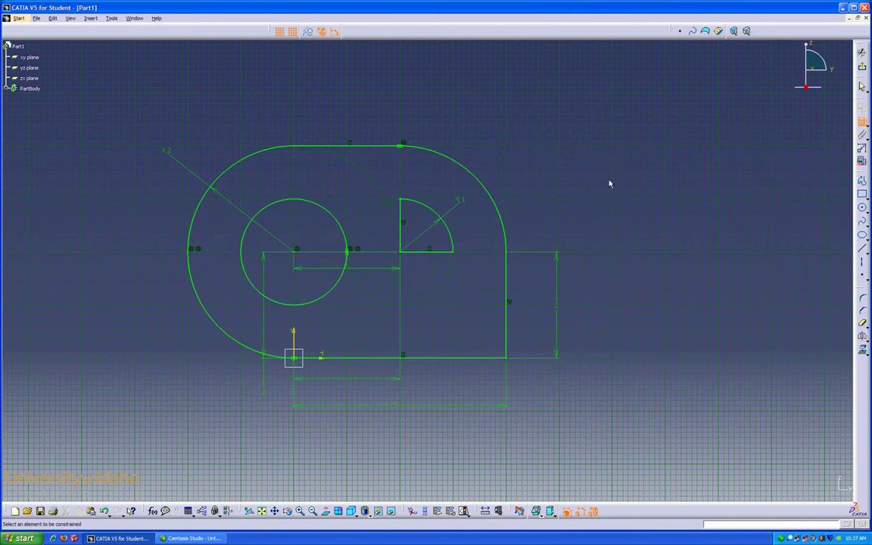